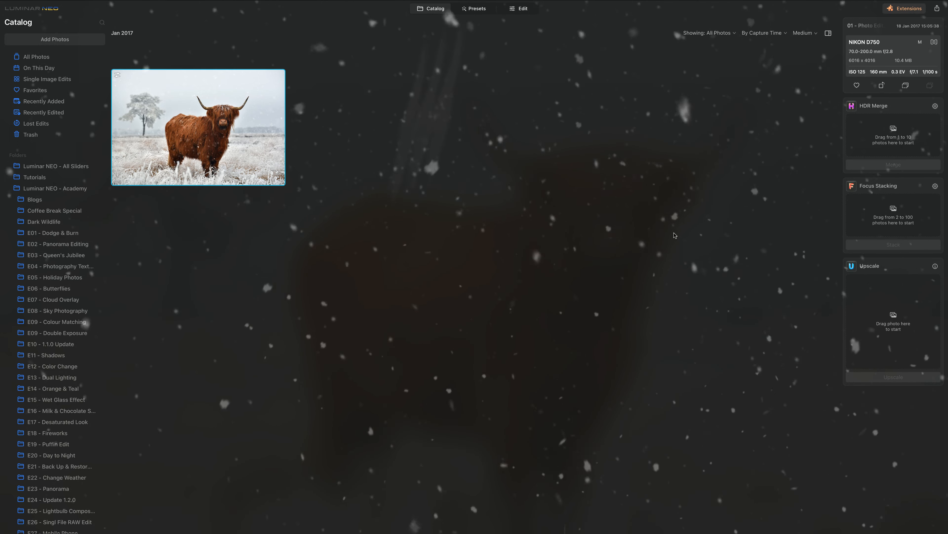
Step: Look through the Photo and Assets subfolders of E38 - Snow, examining the snow overlay images and the .cube file
left_click(530, 290)
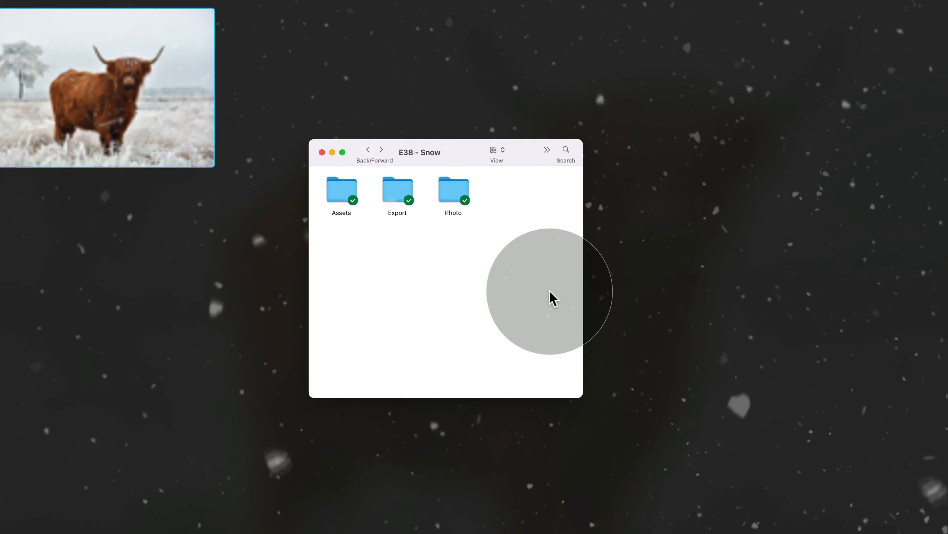
double_click(451, 193)
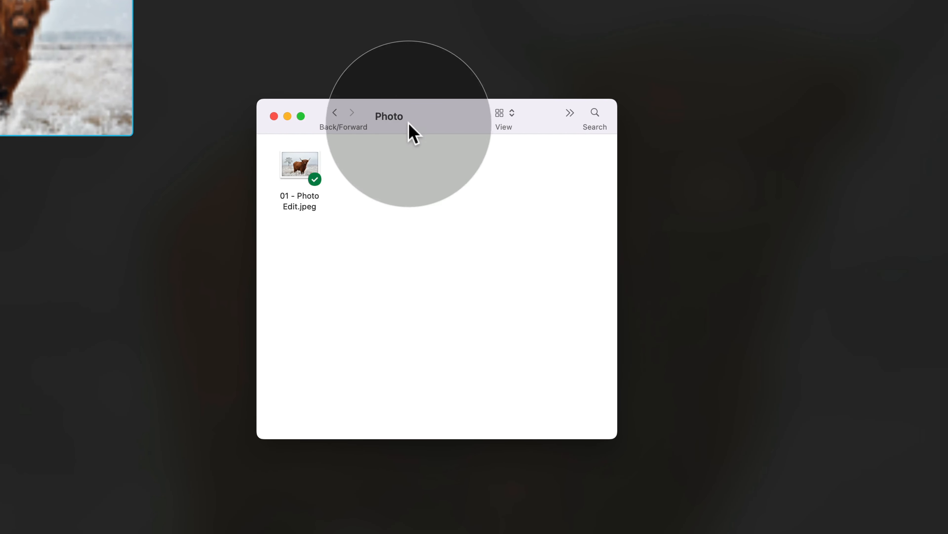
left_click(335, 117)
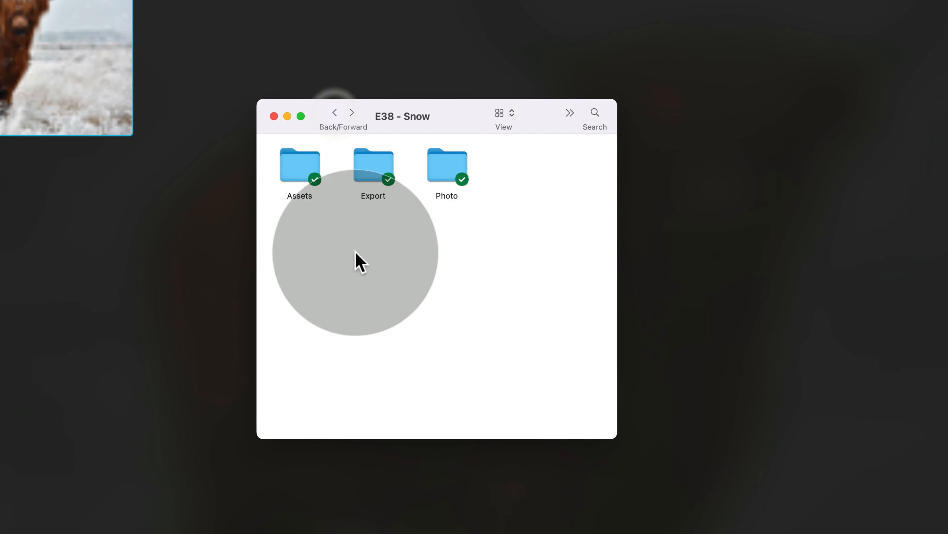
double_click(292, 166)
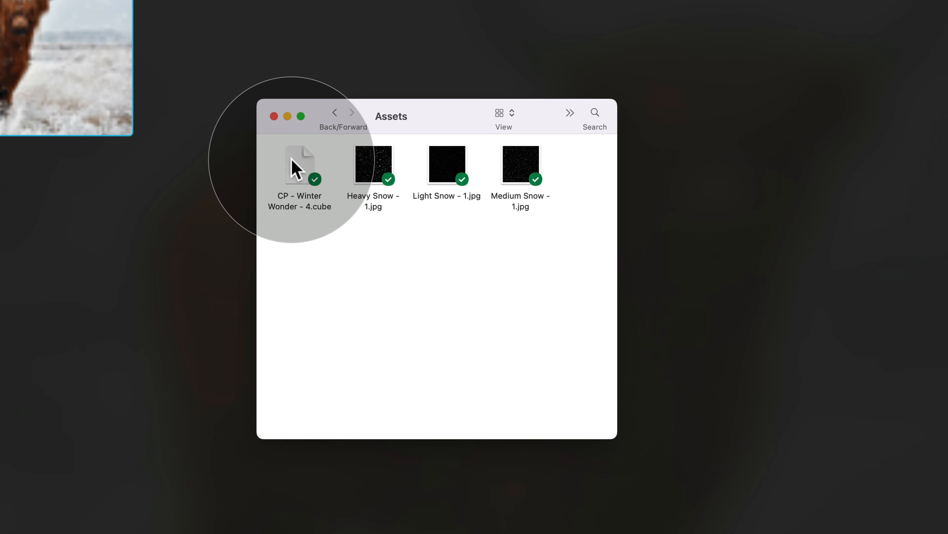
left_click_drag(365, 286, 612, 164)
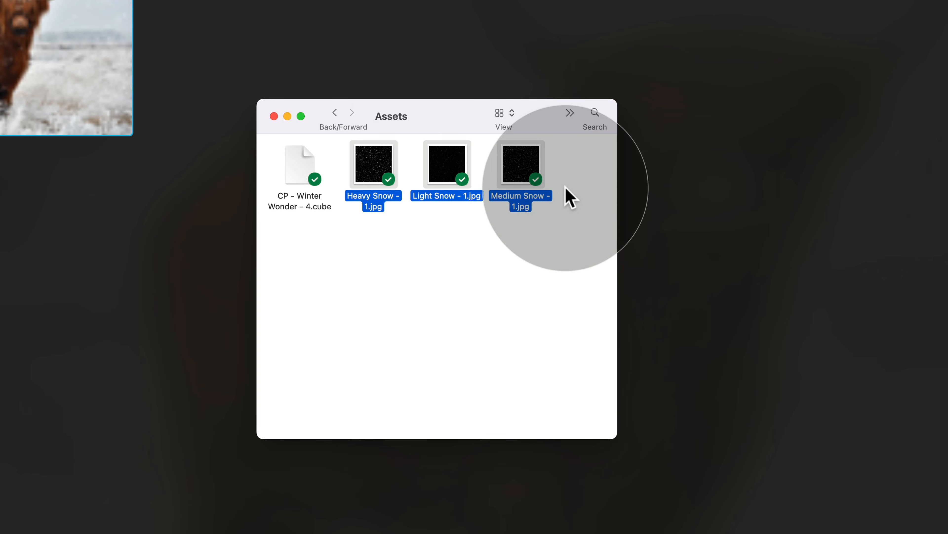
left_click(296, 174)
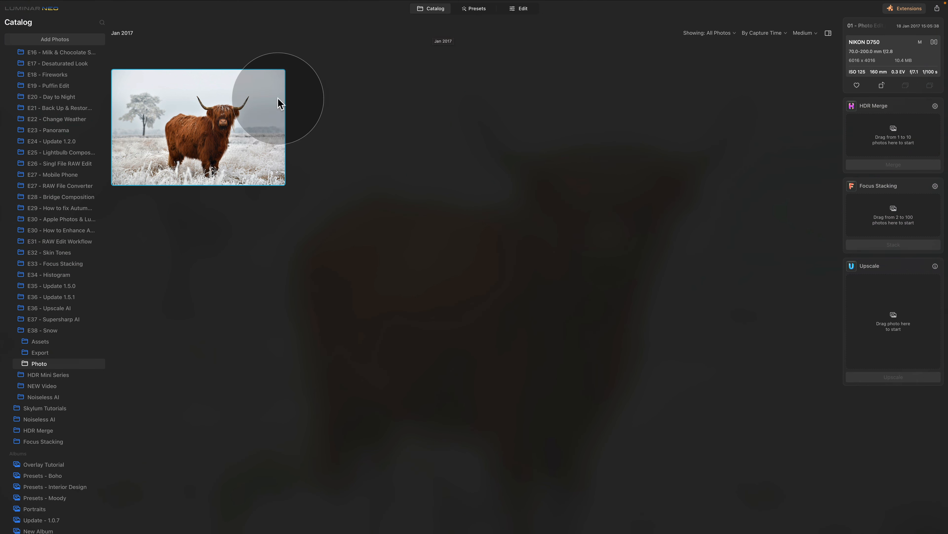
Step: Open the highland cow photo for editing and load Medium Snow - 1.jpg from the E38 - Snow Assets folder into the layer images
left_click(227, 101)
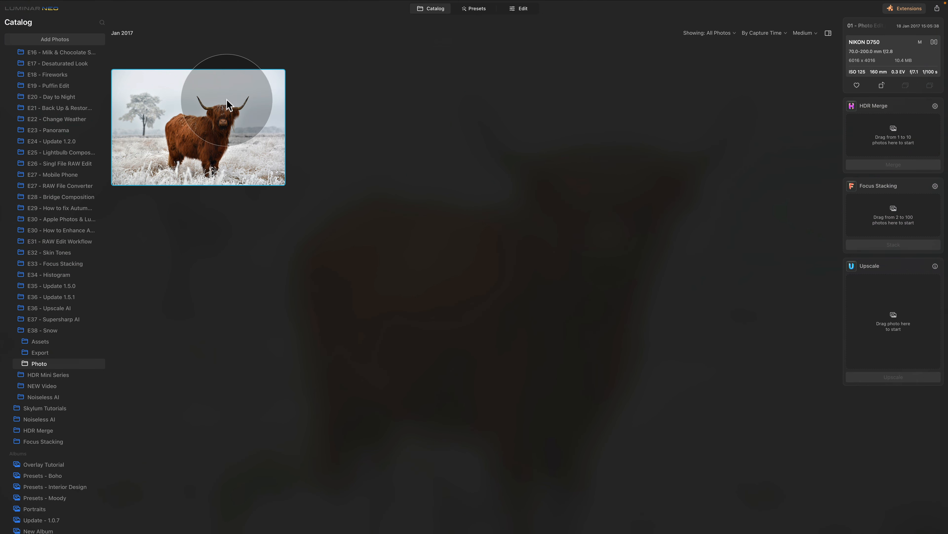
left_click(519, 11)
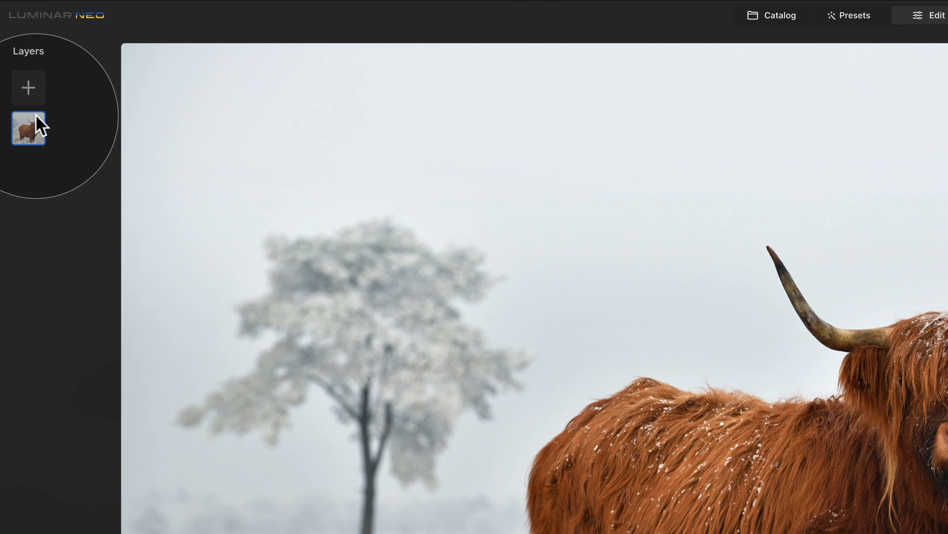
left_click(28, 87)
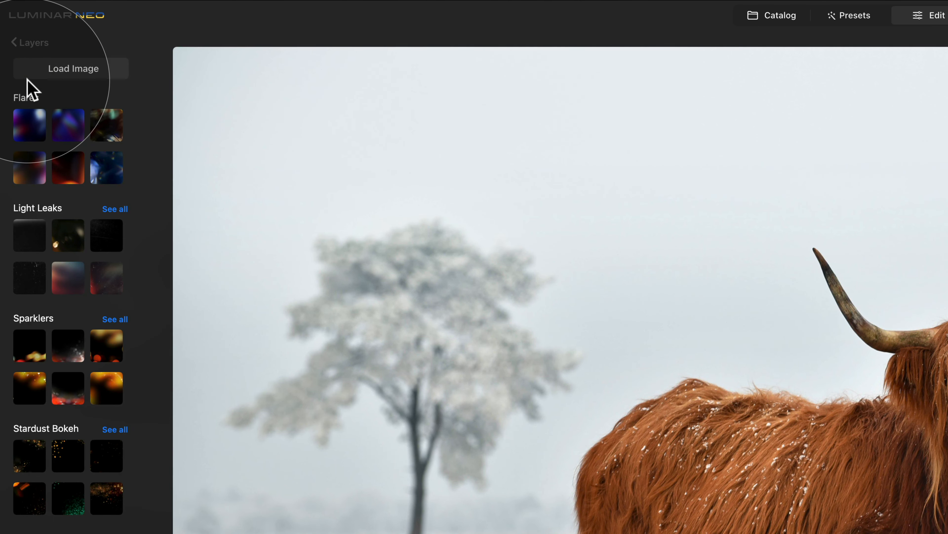
left_click(64, 71)
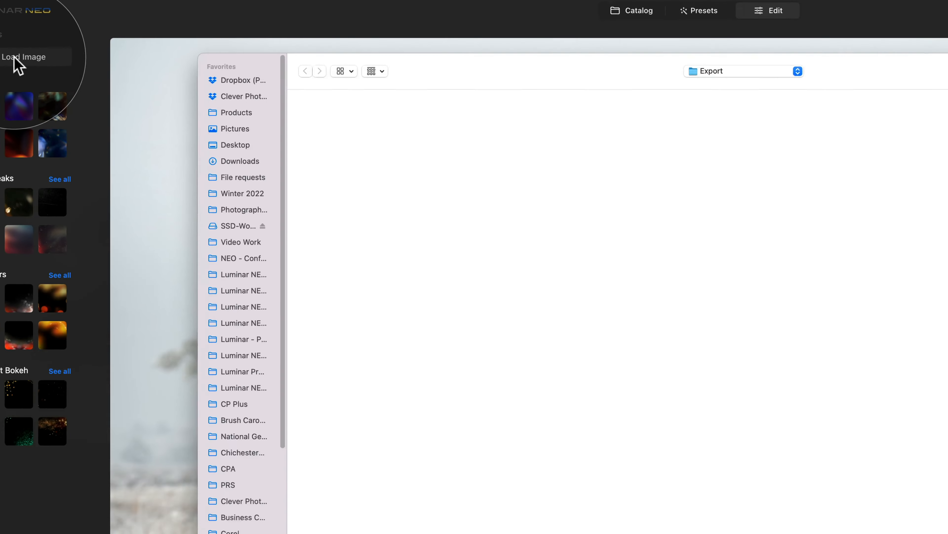
left_click(502, 51)
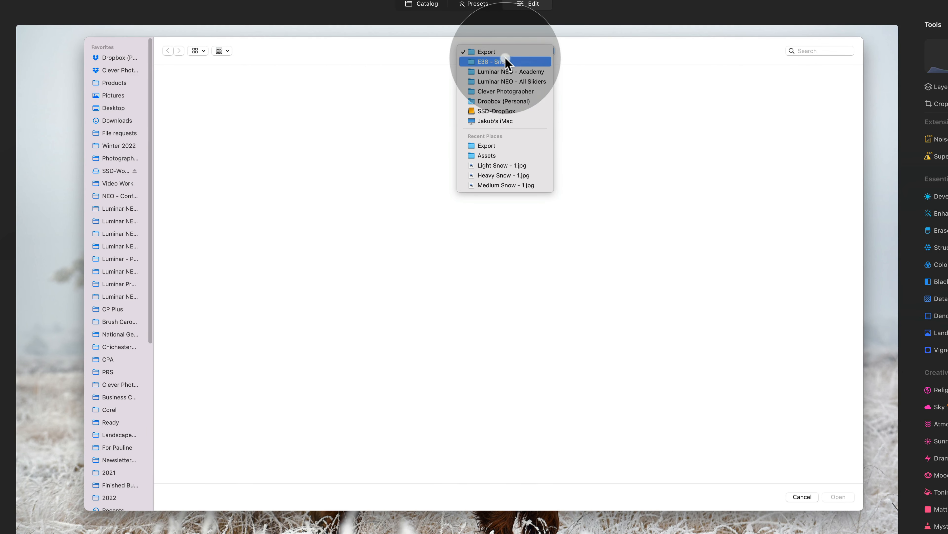
left_click(502, 60)
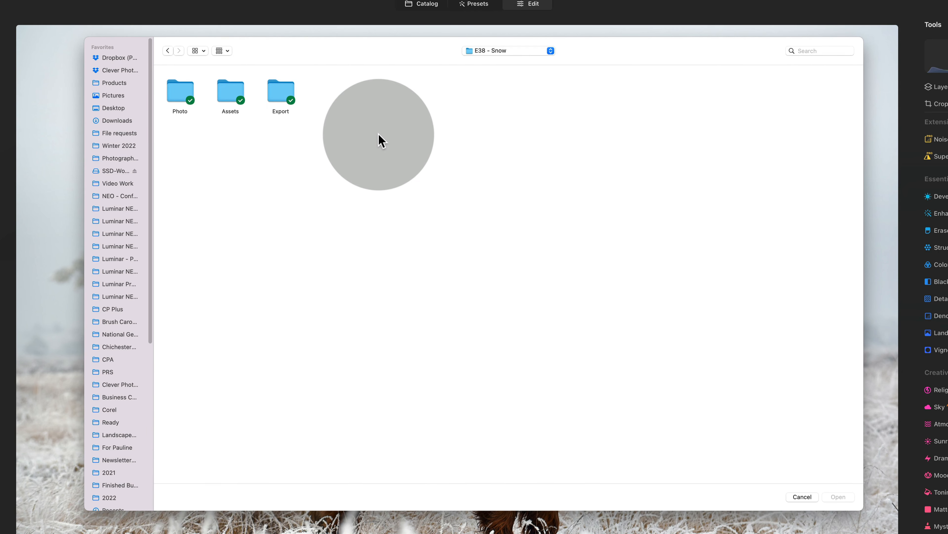
double_click(230, 92)
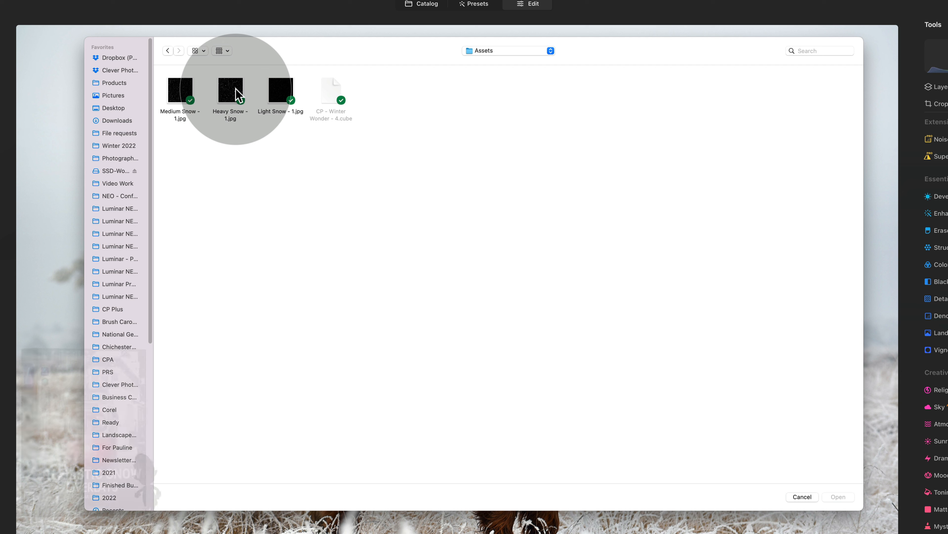
left_click(178, 93)
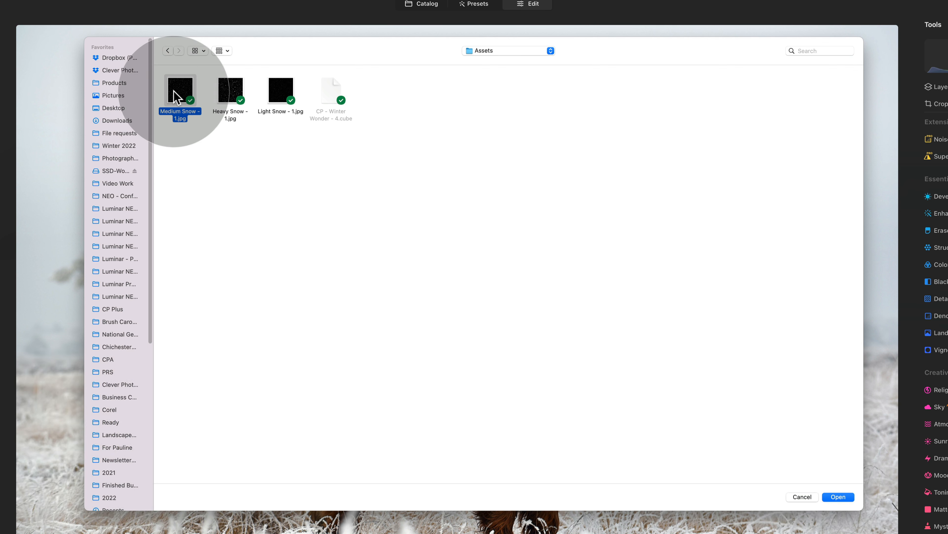
double_click(172, 109)
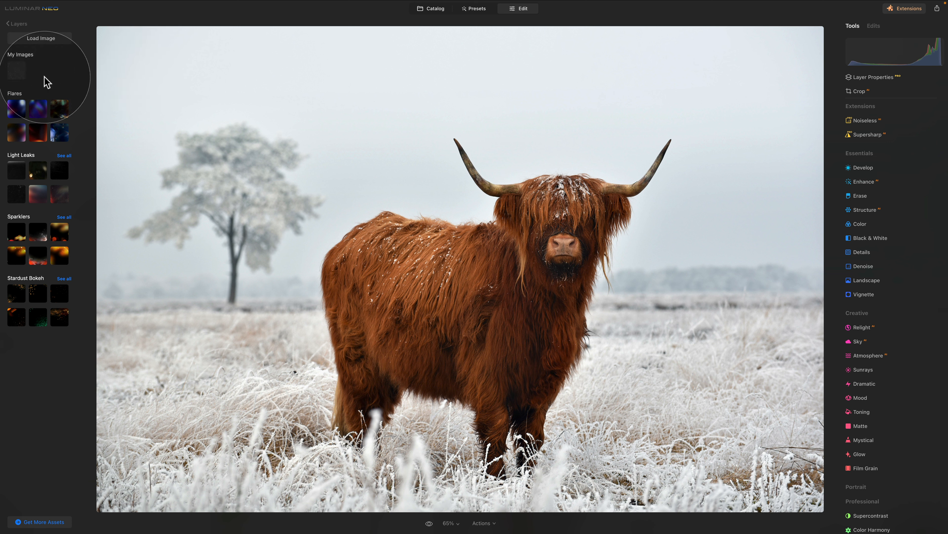
Step: Load Heavy Snow - 1.jpg and Light Snow - 1.jpg from the Assets folder into the layer images
left_click(62, 41)
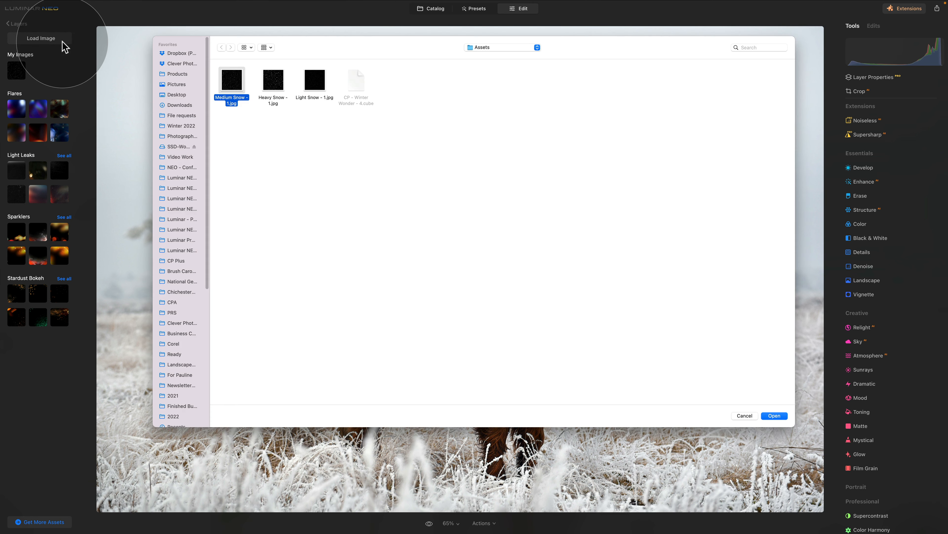
left_click(272, 84)
double_click(272, 84)
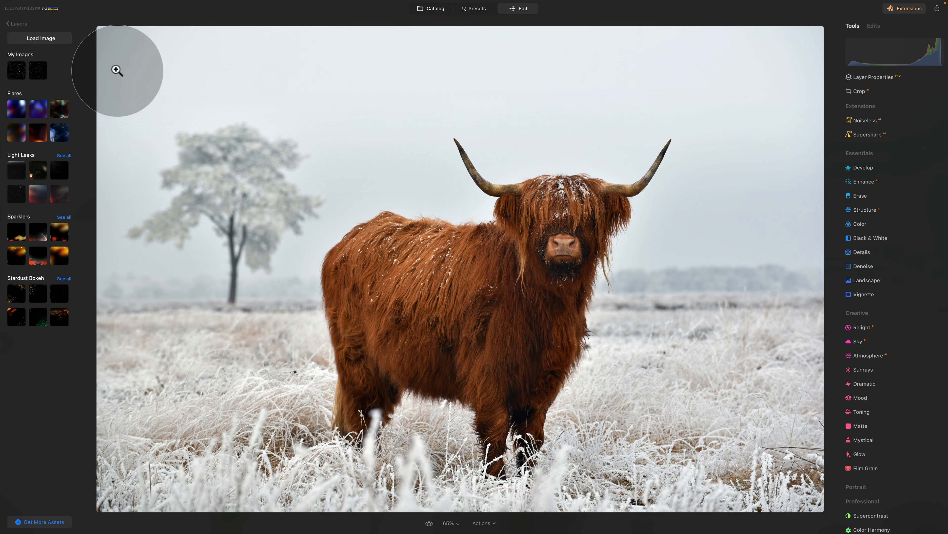
left_click(60, 38)
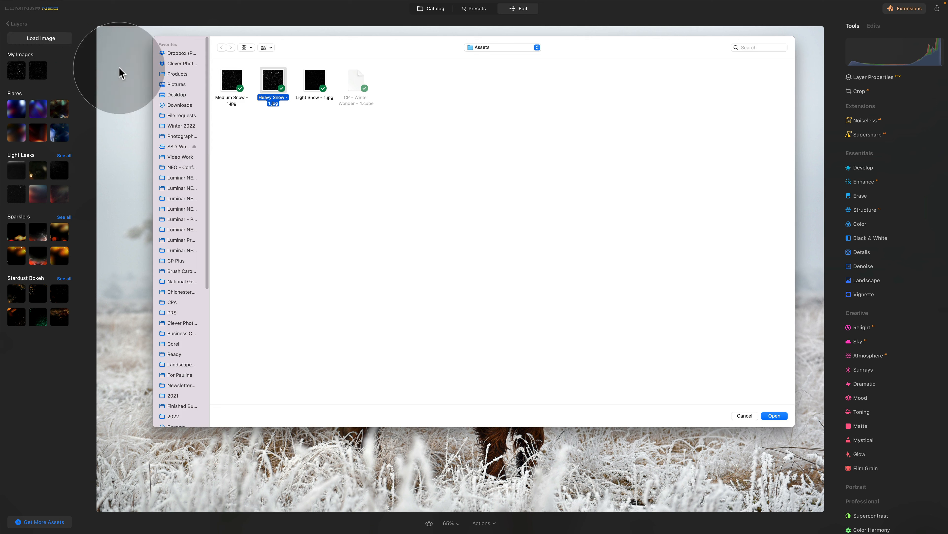
left_click(307, 81)
double_click(307, 81)
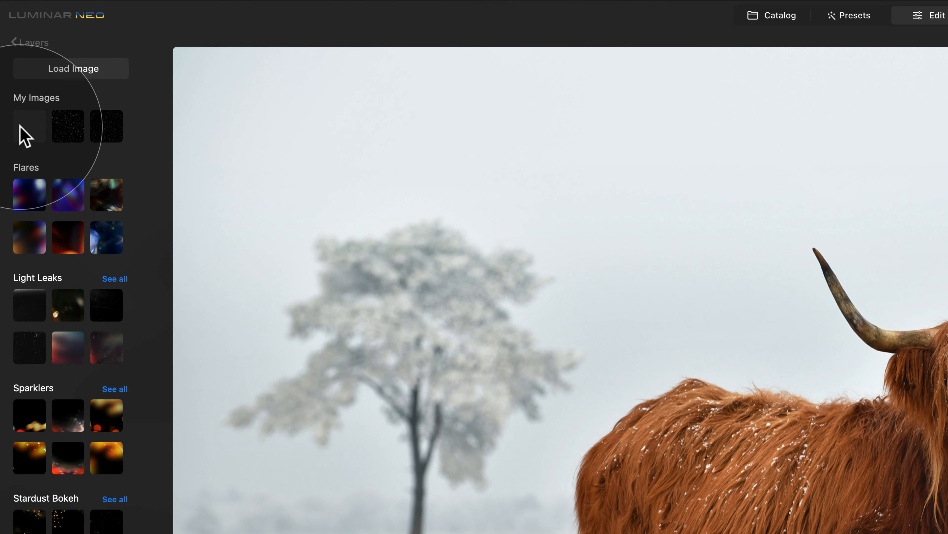
Step: Add the Light Snow overlay as a layer with opacity 100, Screen blending and Fill image mapping
left_click(21, 127)
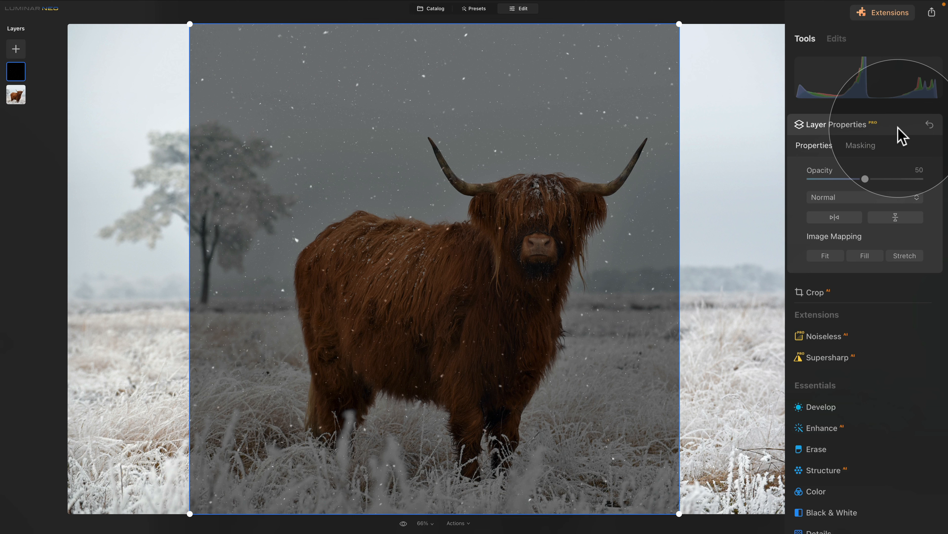
left_click_drag(867, 179, 932, 202)
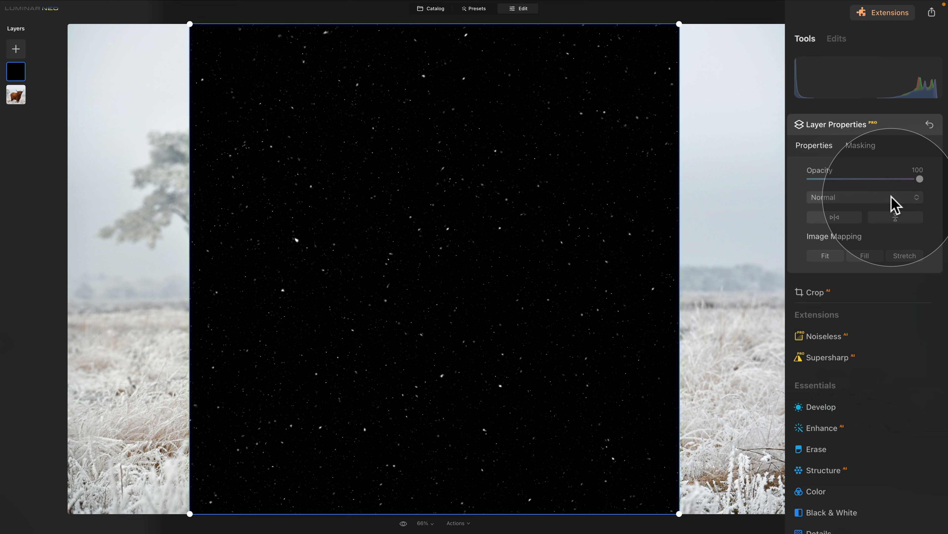
left_click(895, 205)
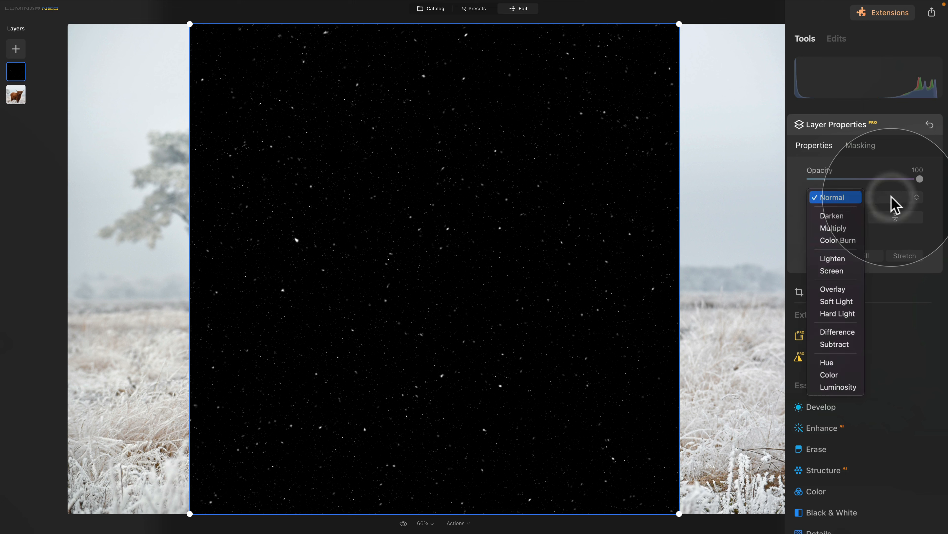
left_click(835, 271)
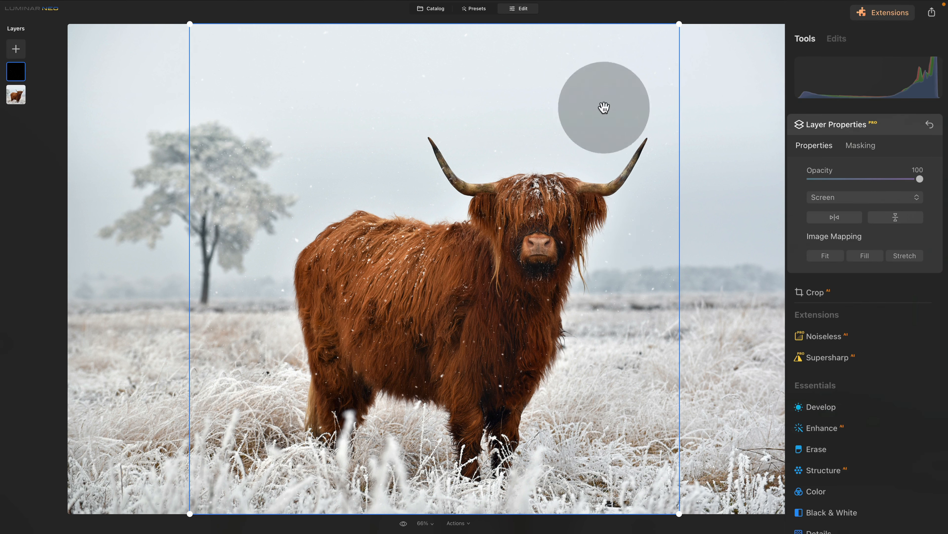
left_click_drag(680, 24, 683, 56)
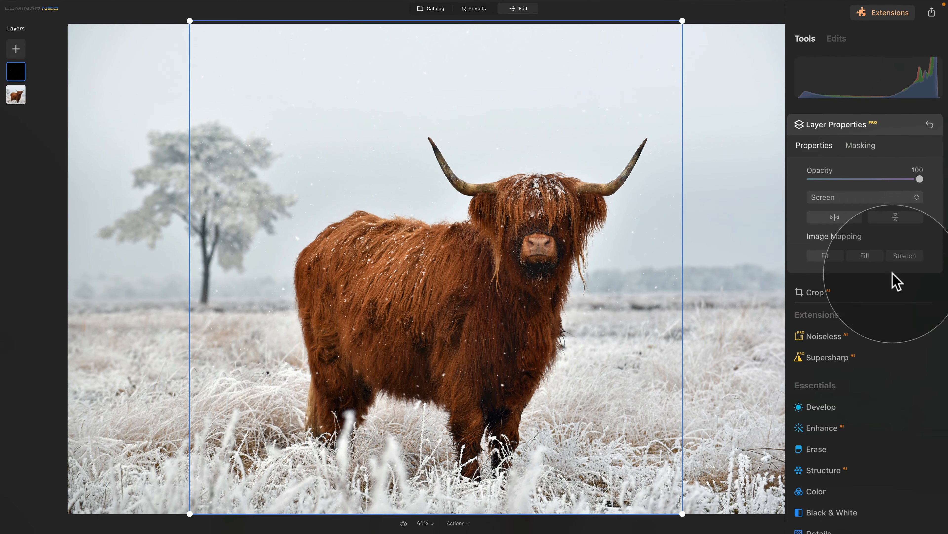
left_click(872, 256)
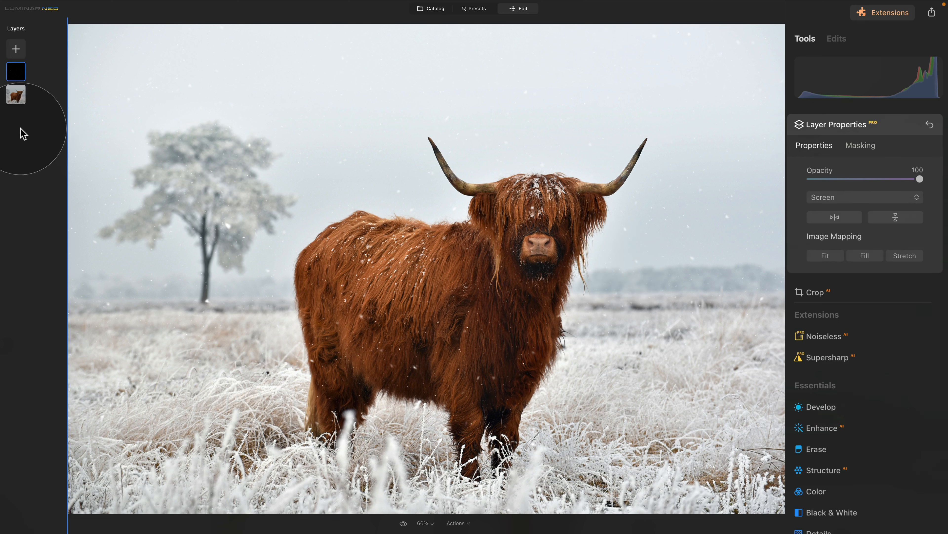
Step: Add the Medium Snow overlay as a second snow layer with opacity 100, Screen blending and Fill image mapping
left_click(14, 49)
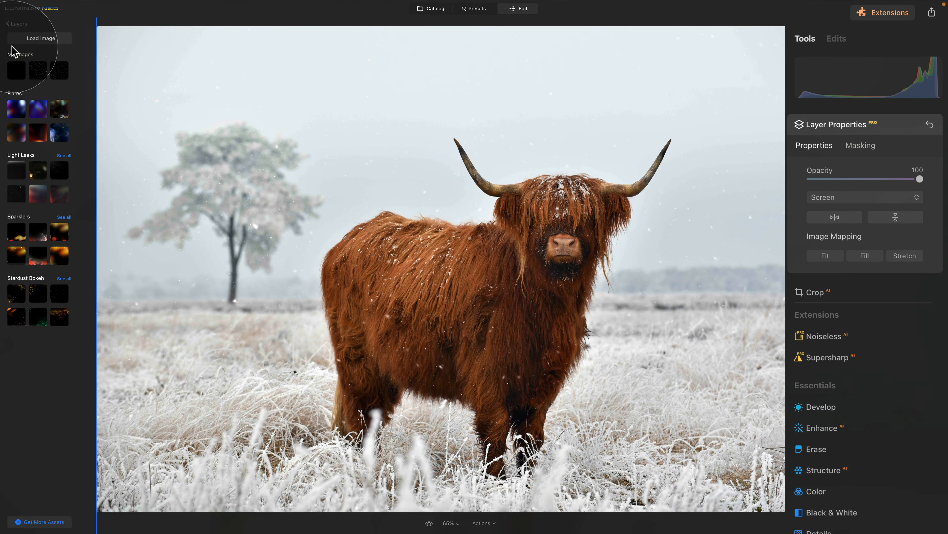
left_click(61, 77)
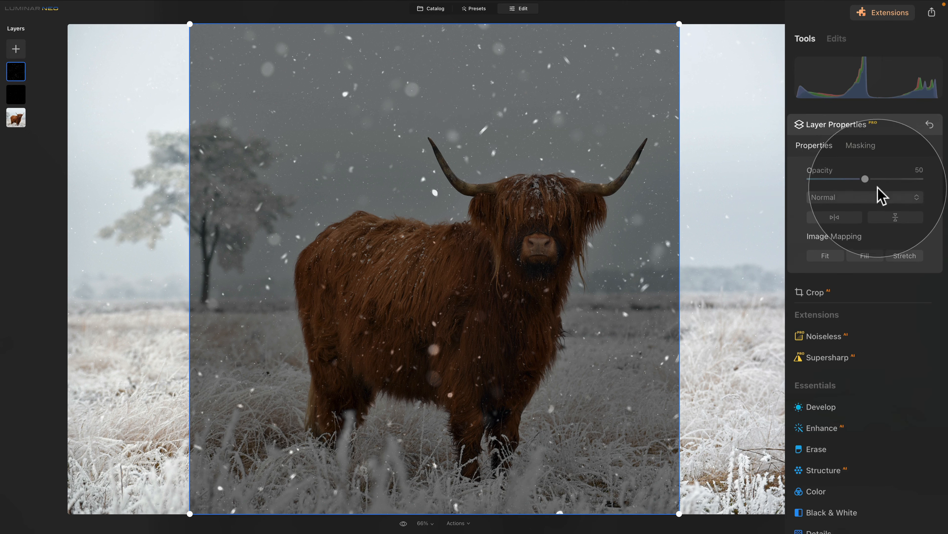
left_click_drag(865, 179, 920, 179)
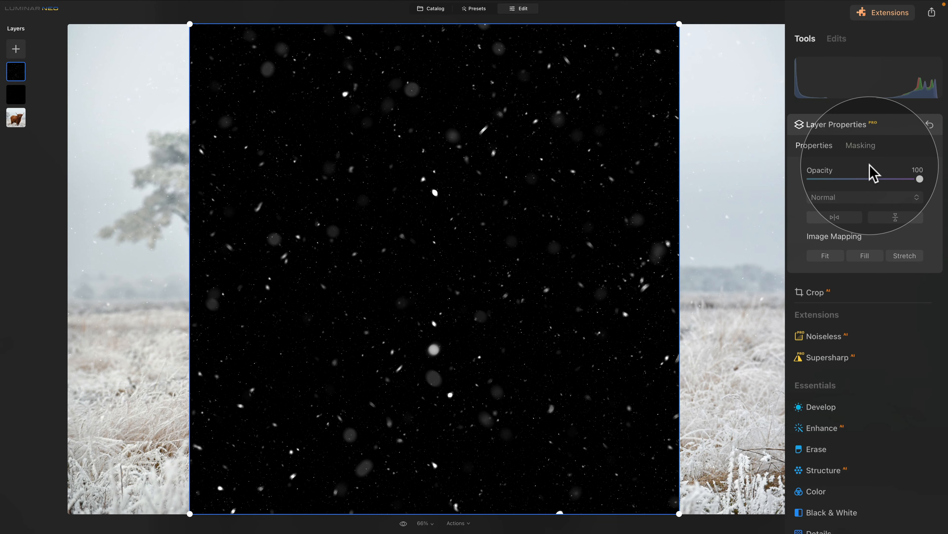
left_click(889, 198)
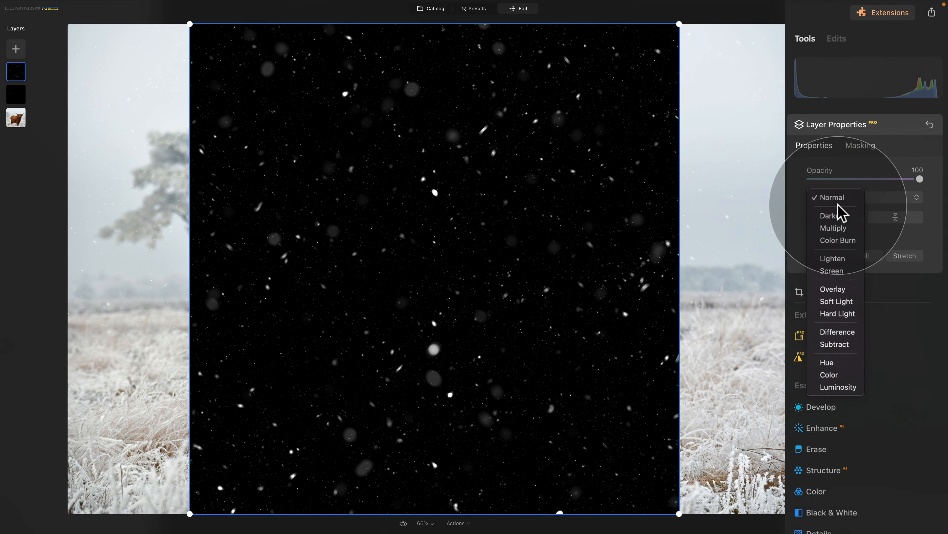
left_click(842, 271)
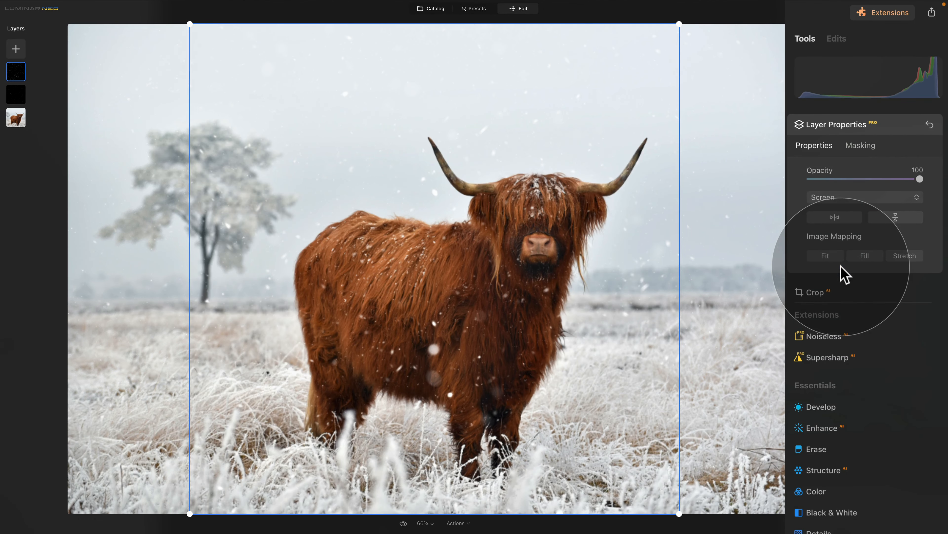
left_click(862, 256)
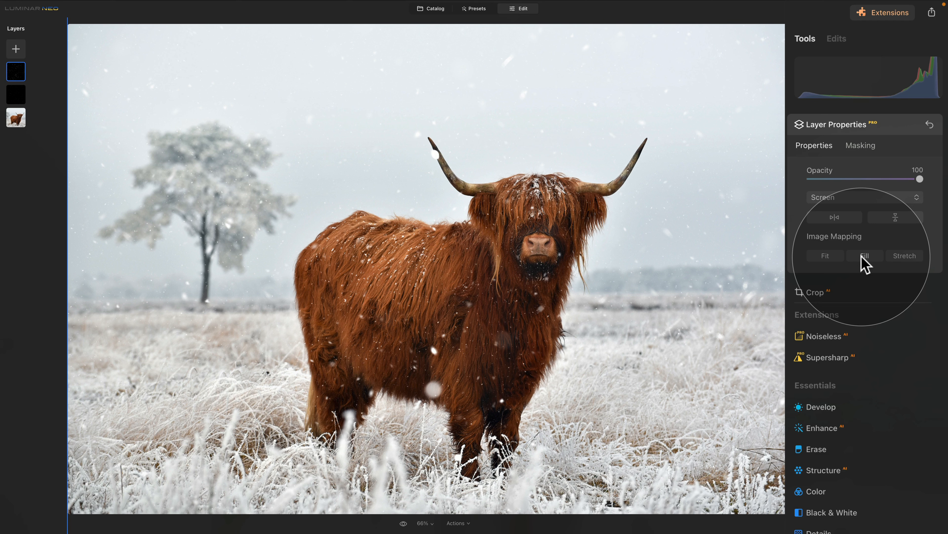
Step: Add the Heavy Snow overlay as a third snow layer with opacity 100 and Screen blending
left_click(18, 50)
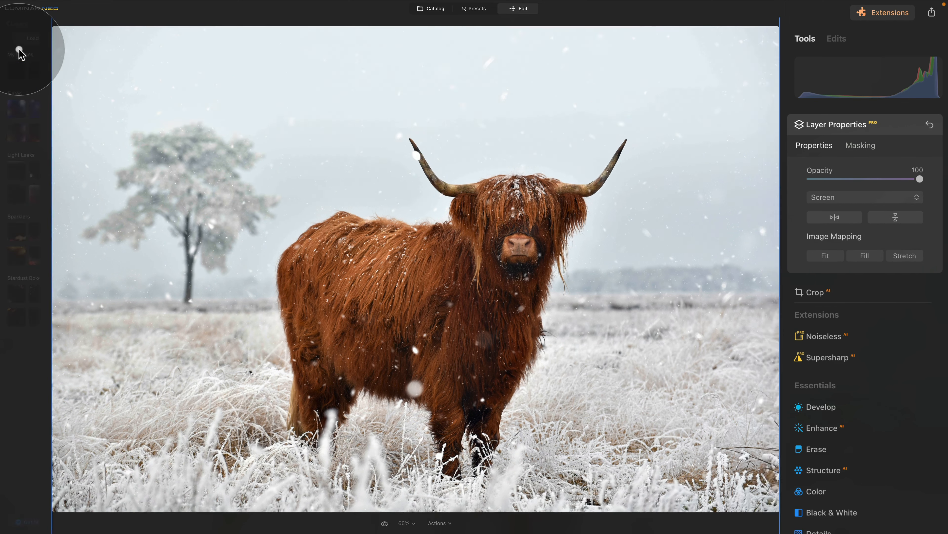
left_click(34, 69)
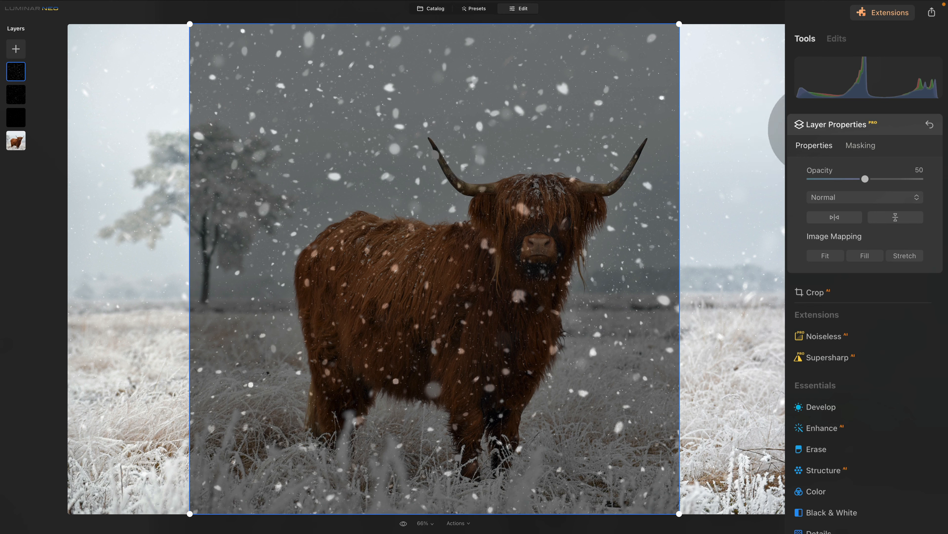
left_click_drag(865, 179, 919, 178)
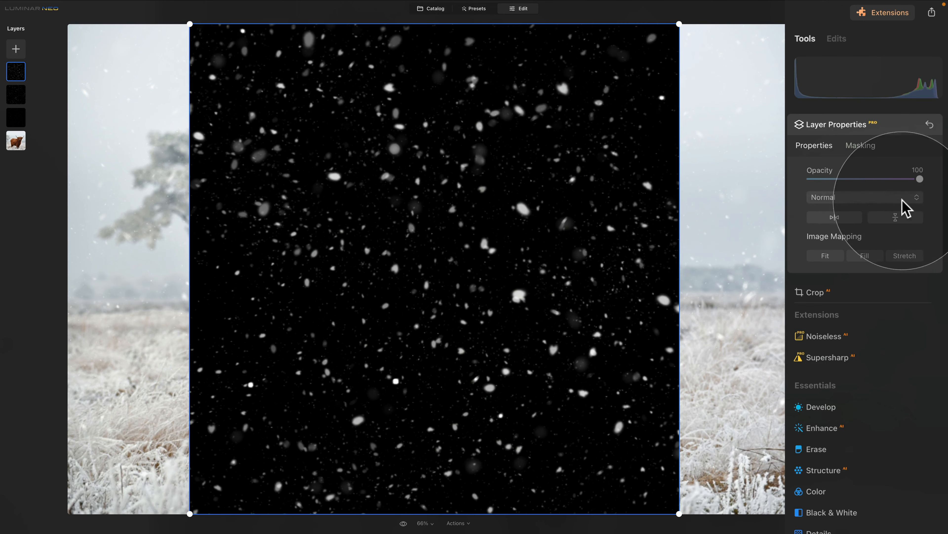
left_click(863, 198)
left_click(838, 272)
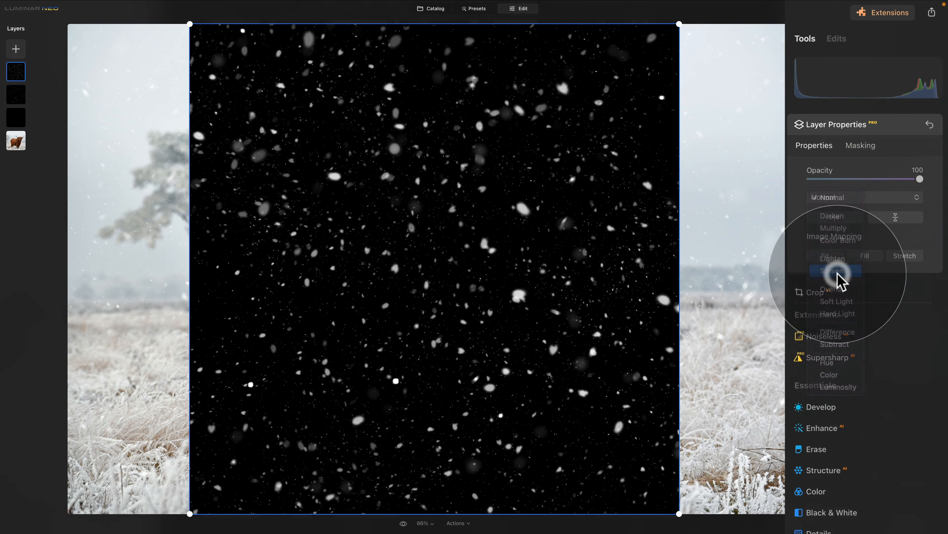
Step: Apply Fill image mapping to the Heavy Snow layer and set its opacity to 30
left_click(869, 256)
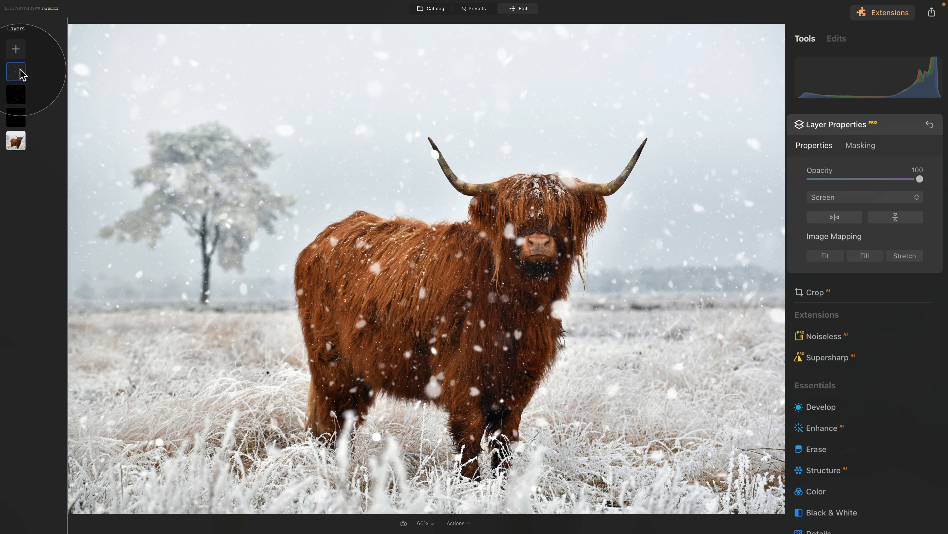
left_click_drag(920, 179, 835, 186)
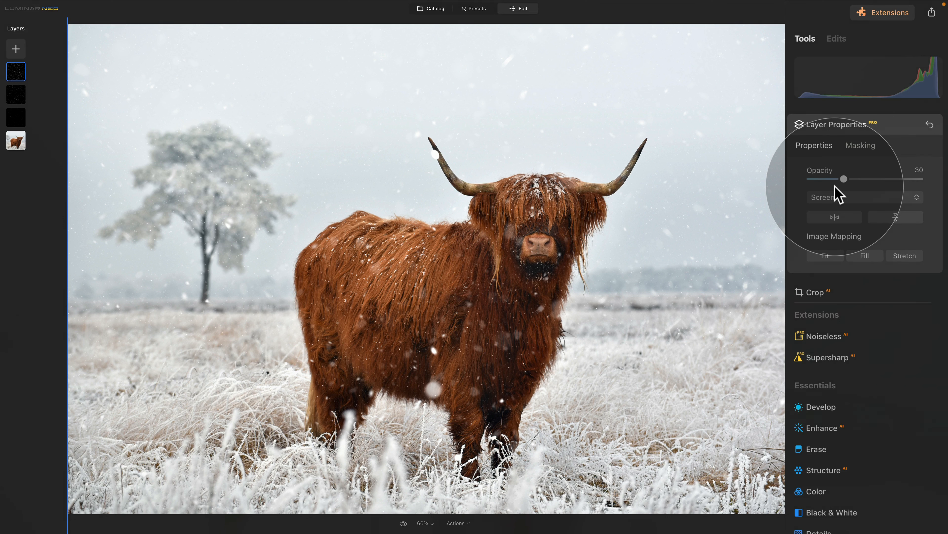
Step: Set the Medium Snow layer's opacity to 60 and the Light Snow layer's opacity to 95
left_click(16, 98)
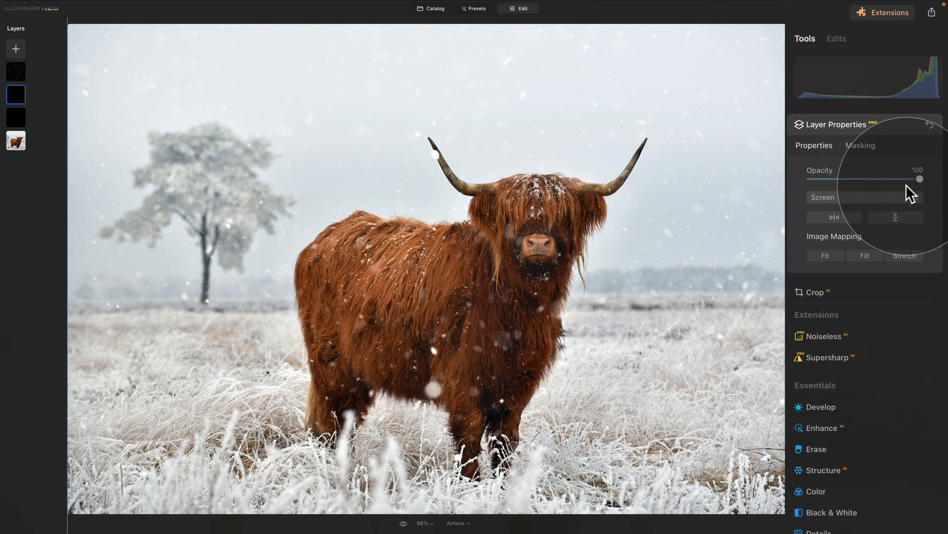
left_click_drag(911, 179, 877, 181)
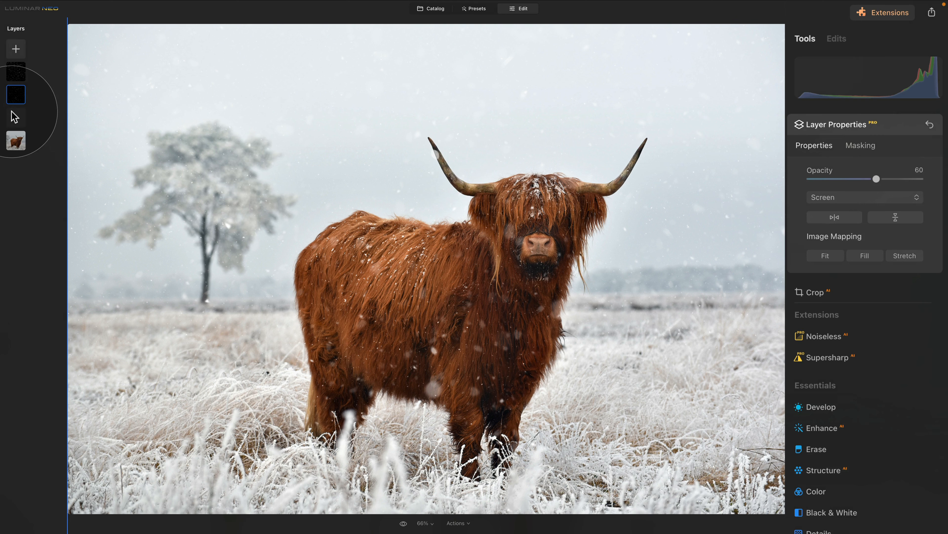
left_click(16, 117)
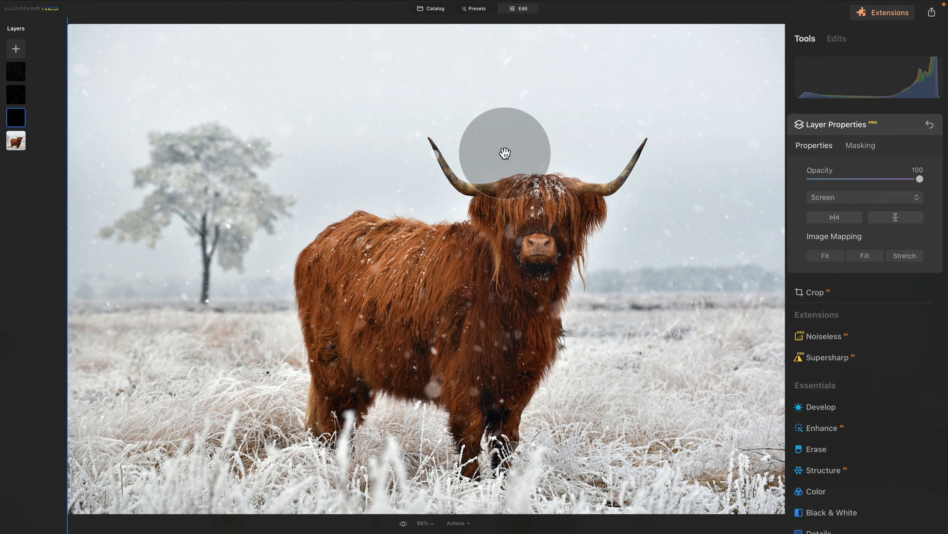
left_click_drag(920, 178, 907, 179)
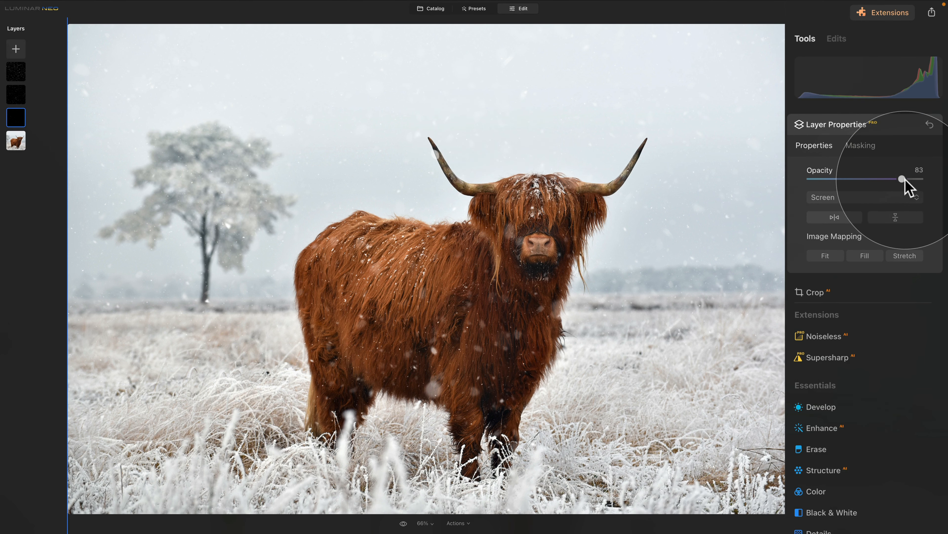
left_click(913, 180)
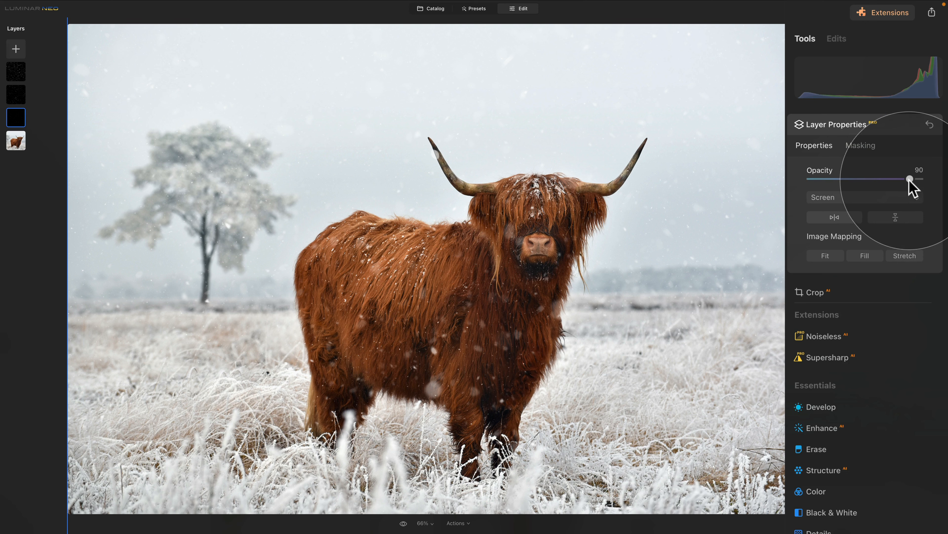
left_click_drag(909, 179, 916, 180)
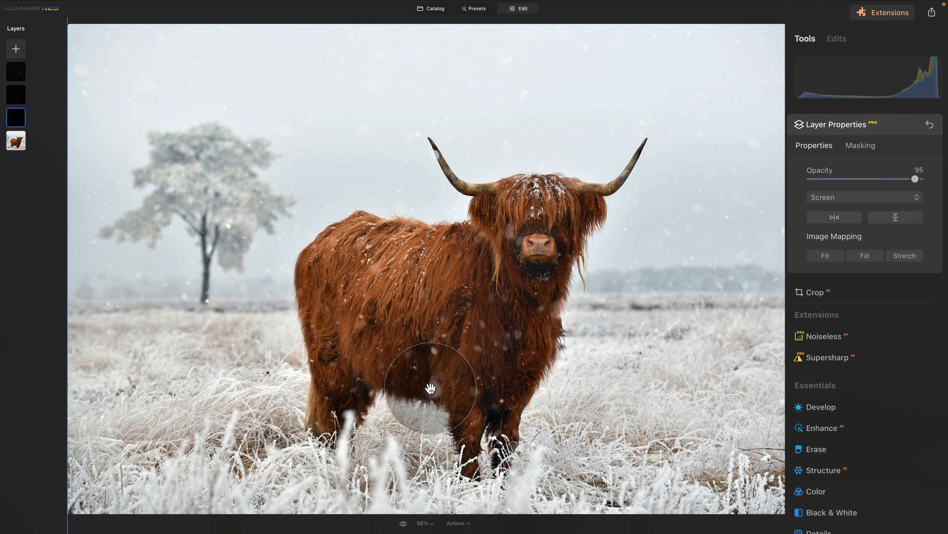
Step: Raise the Medium Snow layer's opacity to 70
left_click(15, 94)
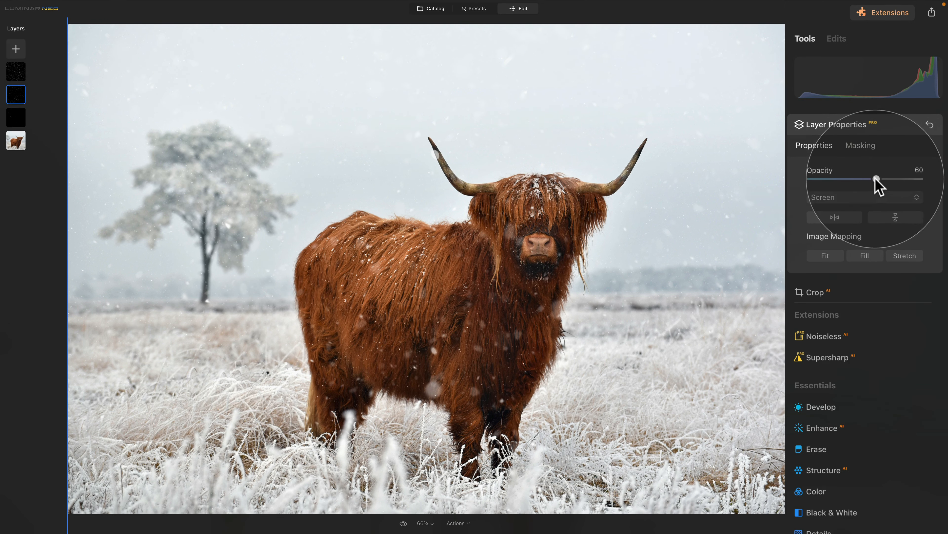
mouse_move(877, 180)
left_mouse_down()
mouse_move(800, 177)
mouse_move(887, 189)
left_mouse_up()
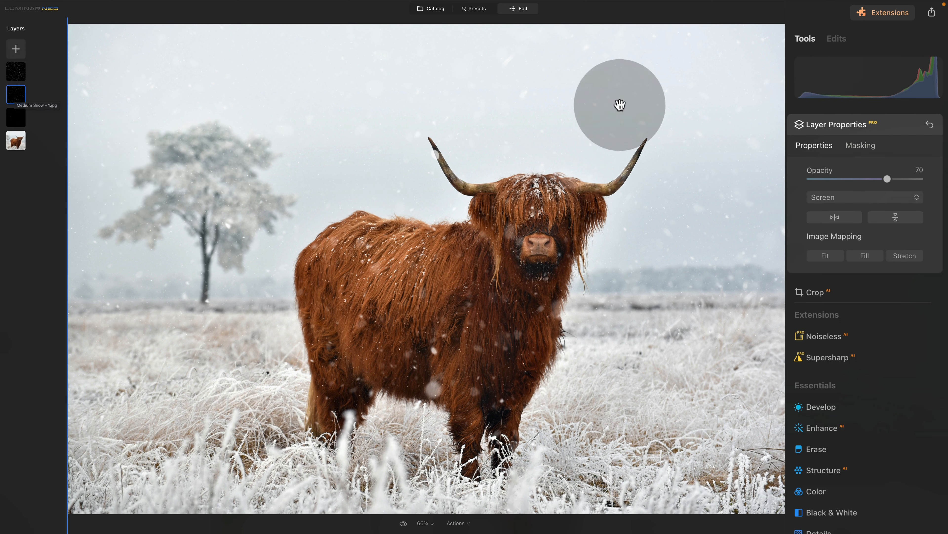
Step: Erase the distracting flakes beside the cow's face and chest from the Medium Snow mask, with brush size 83, softness 50 and strength 100
left_click(865, 146)
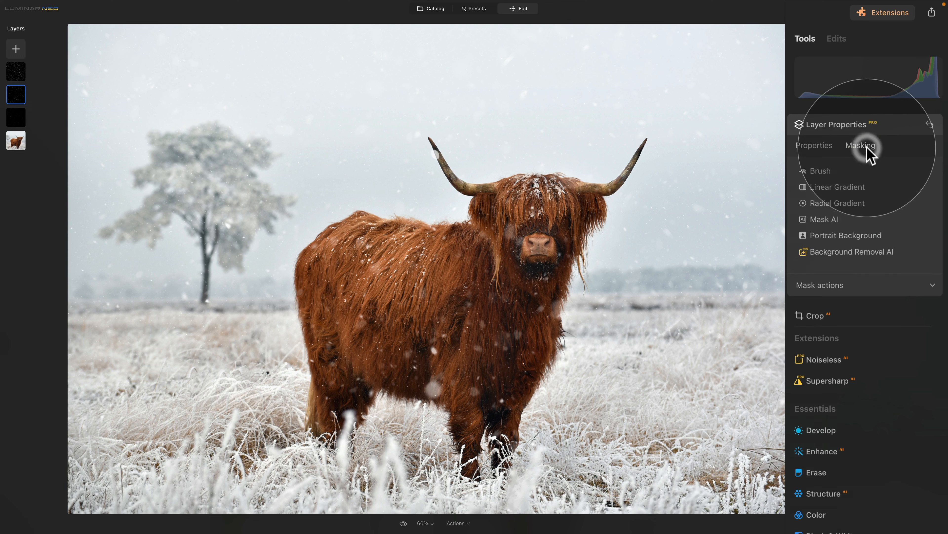
left_click(826, 172)
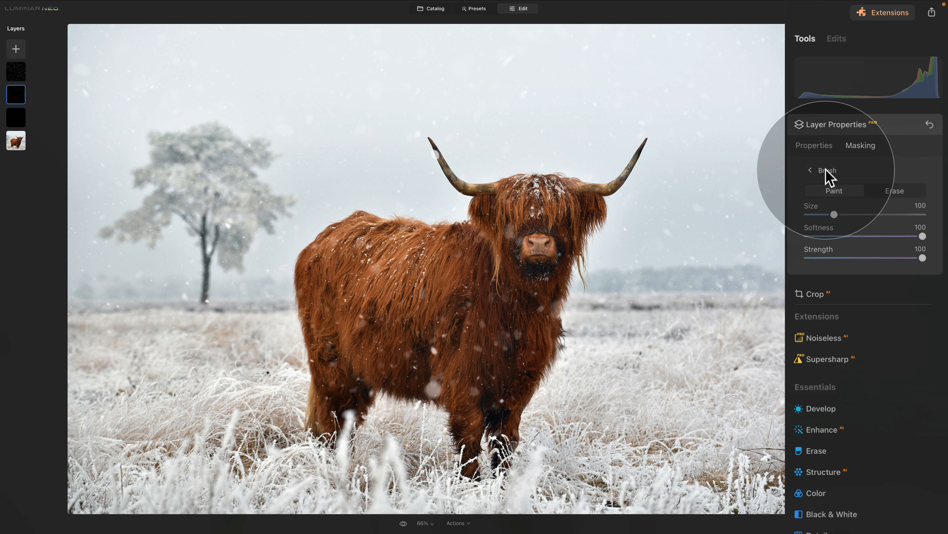
left_click(909, 192)
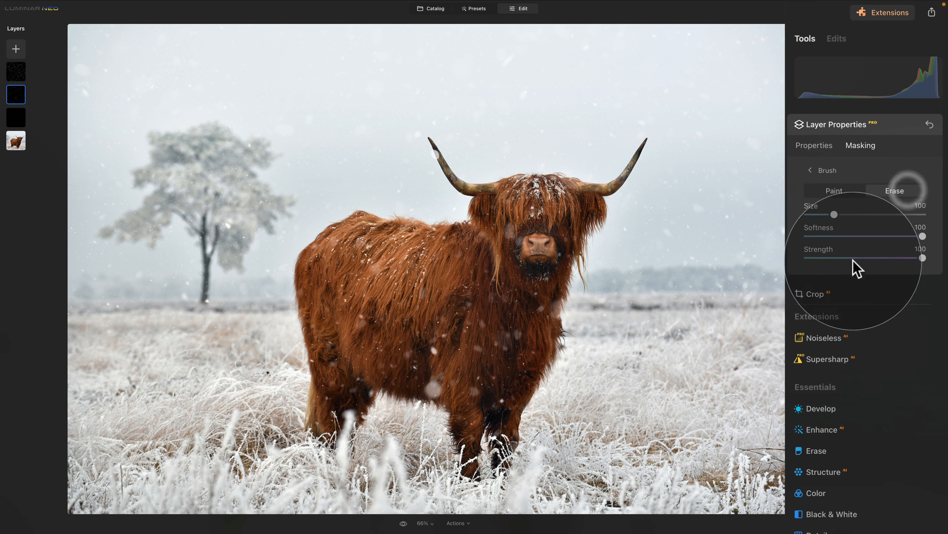
mouse_move(920, 236)
left_mouse_down()
mouse_move(829, 236)
mouse_move(860, 239)
left_mouse_up()
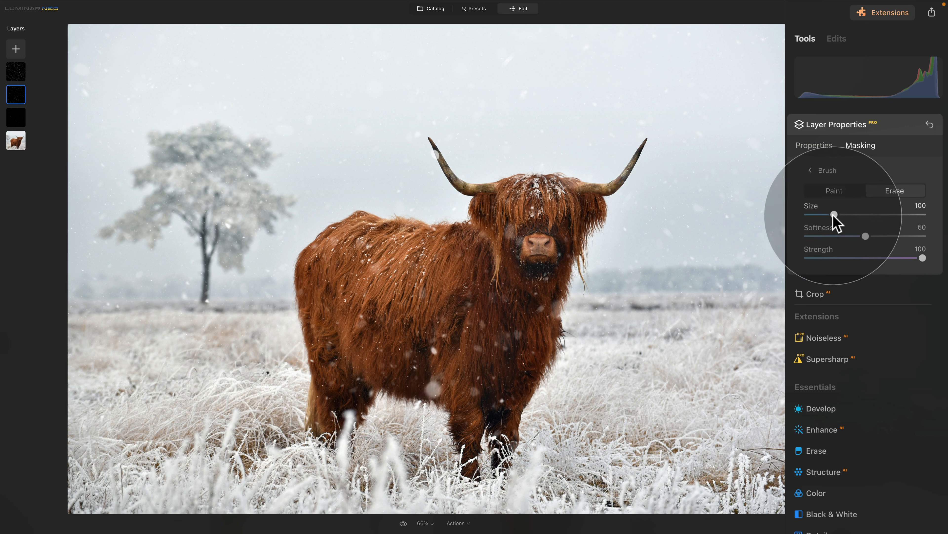
left_click_drag(833, 214, 828, 215)
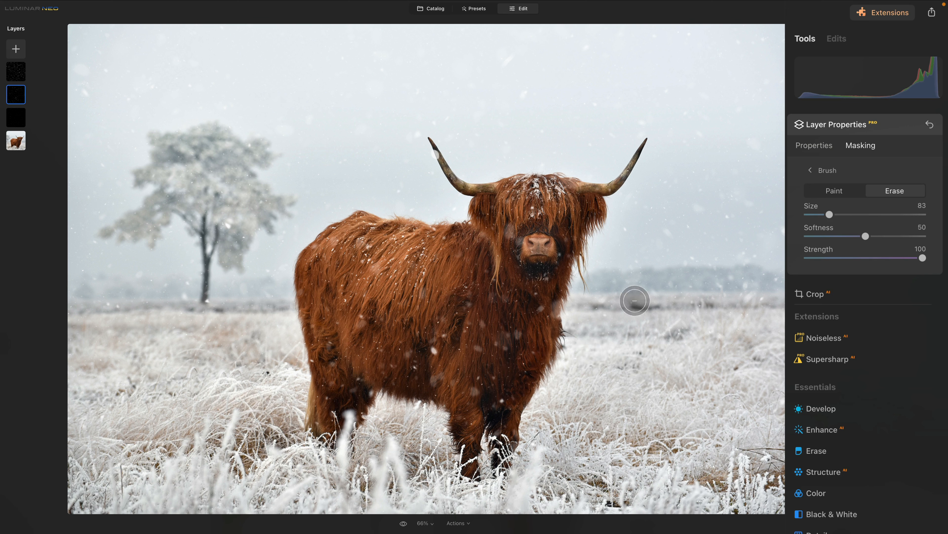
left_click_drag(571, 242, 585, 248)
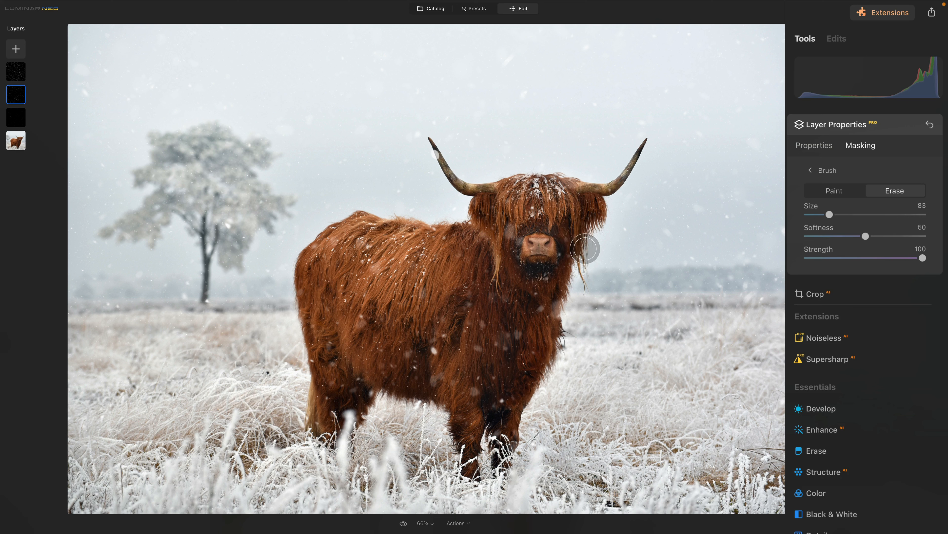
mouse_move(585, 249)
left_mouse_down()
mouse_move(513, 250)
mouse_move(547, 238)
mouse_move(608, 275)
mouse_move(597, 292)
mouse_move(605, 270)
mouse_move(575, 321)
left_mouse_up()
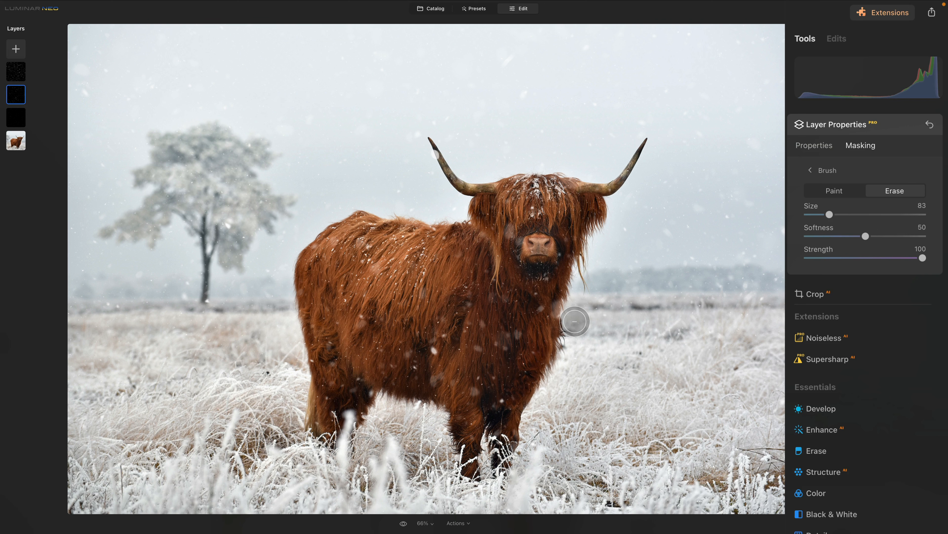
left_click(828, 172)
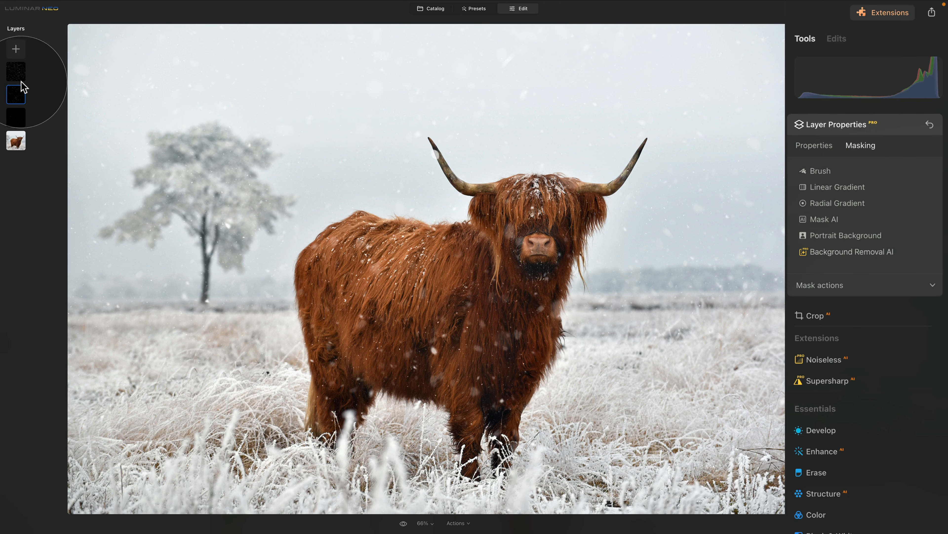
Step: Thin the Heavy Snow layer over the cow's face and body with a mask eraser at size 278, softness 100 and strength 30
left_click(16, 71)
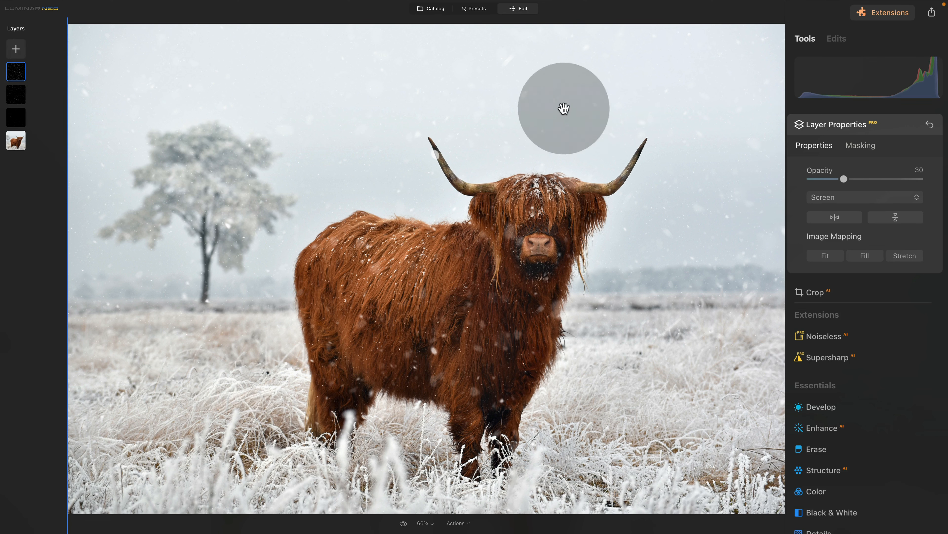
left_click(869, 146)
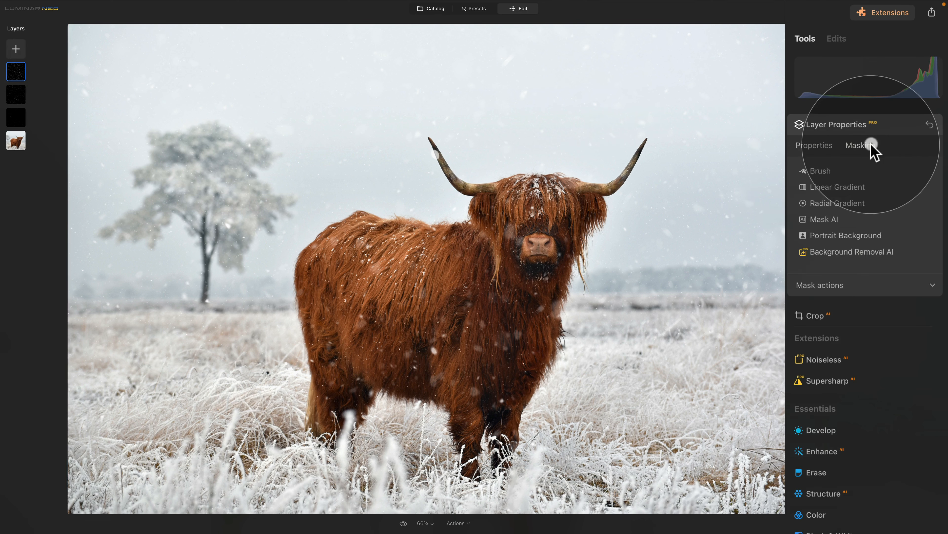
left_click(829, 172)
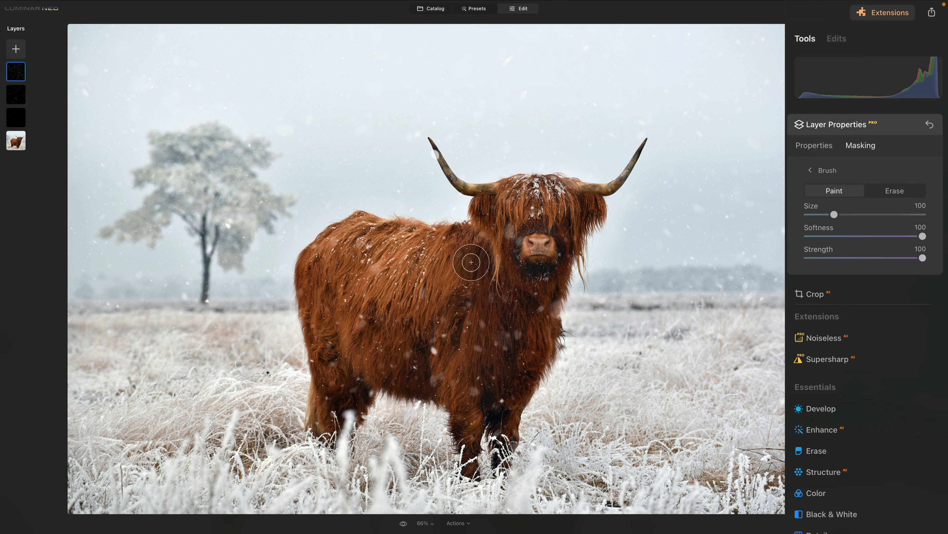
left_click_drag(832, 215, 887, 214)
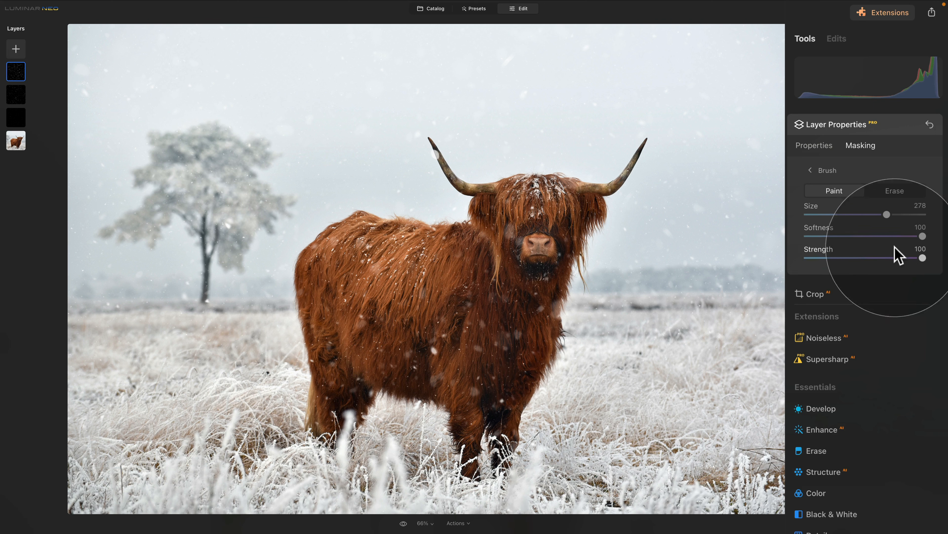
left_click(839, 258)
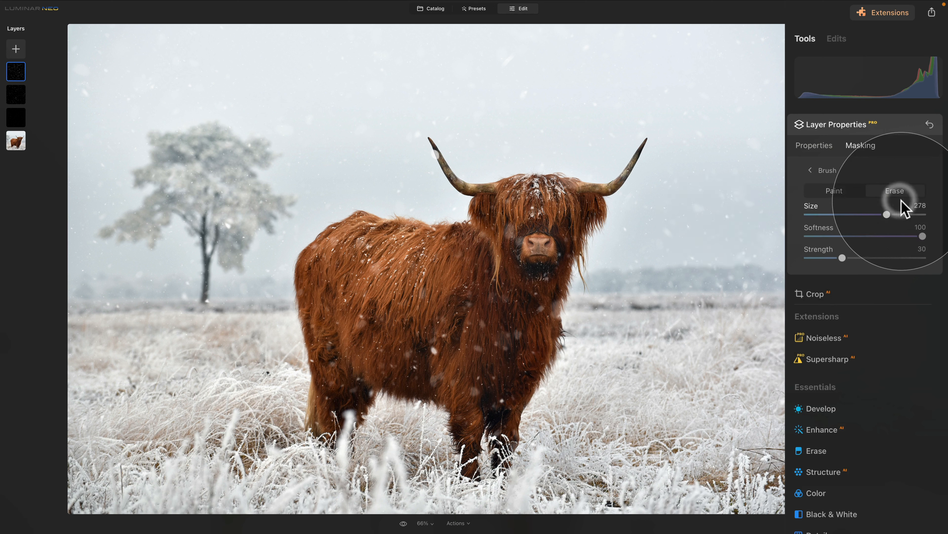
left_click(896, 191)
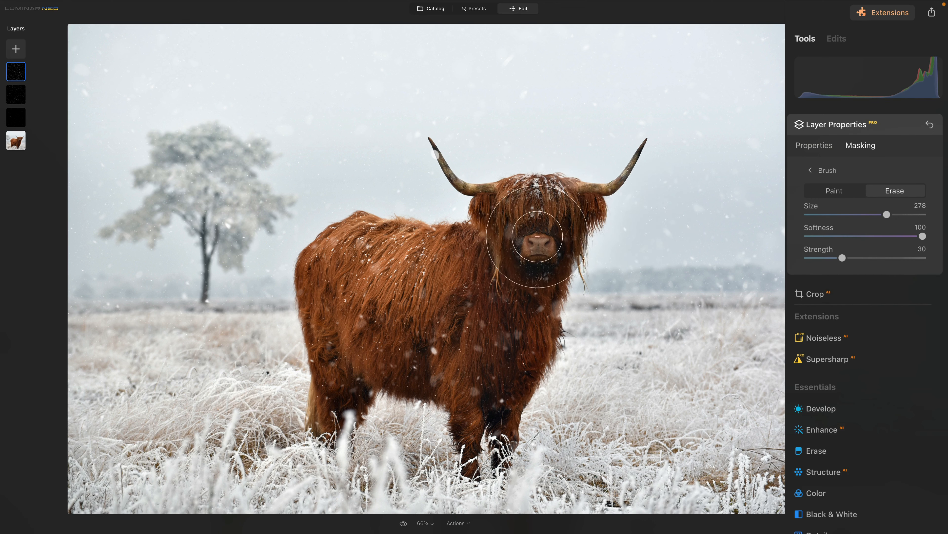
mouse_move(380, 275)
left_mouse_down()
mouse_move(483, 274)
mouse_move(382, 287)
mouse_move(443, 302)
mouse_move(452, 341)
mouse_move(392, 361)
mouse_move(459, 387)
mouse_move(510, 262)
mouse_move(497, 383)
mouse_move(531, 260)
mouse_move(562, 217)
mouse_move(626, 284)
left_mouse_up()
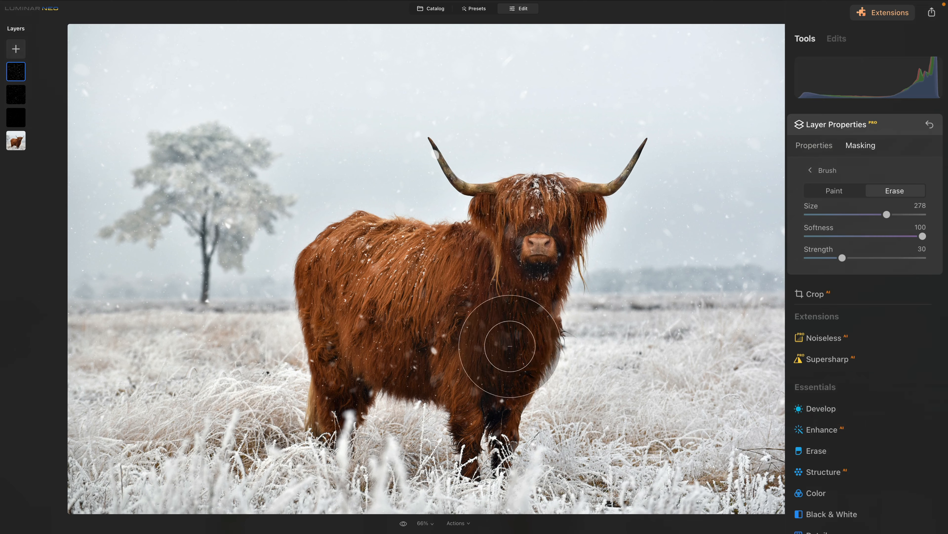
mouse_move(410, 339)
left_mouse_down()
mouse_move(387, 339)
mouse_move(491, 361)
left_mouse_up()
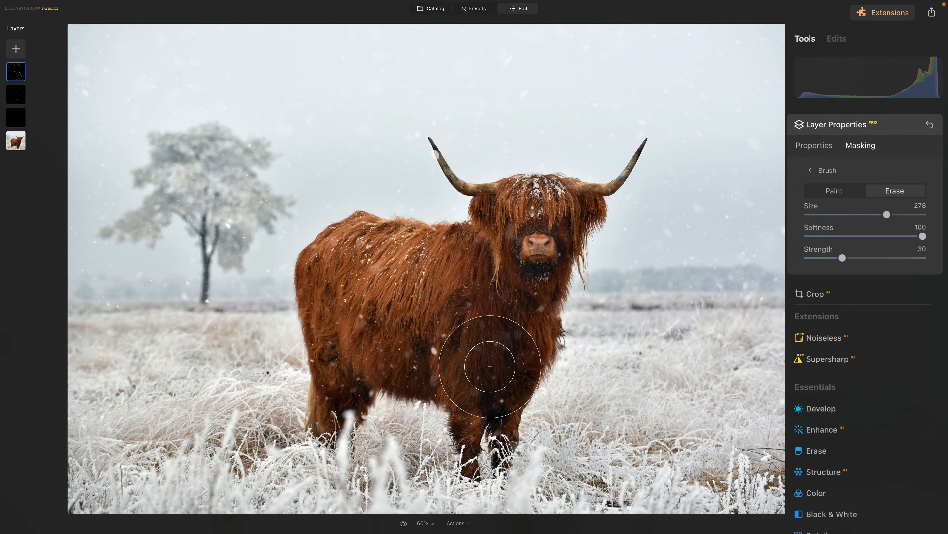
Step: Thin the Medium Snow layer over the cow's body with a mask eraser at size 326, softness 100 and strength 20
left_click(14, 96)
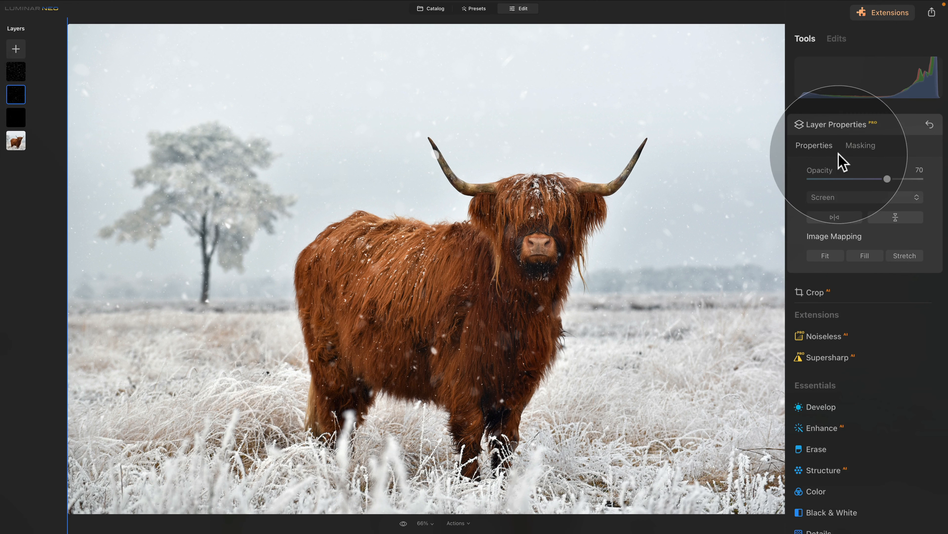
left_click(845, 146)
left_click(830, 173)
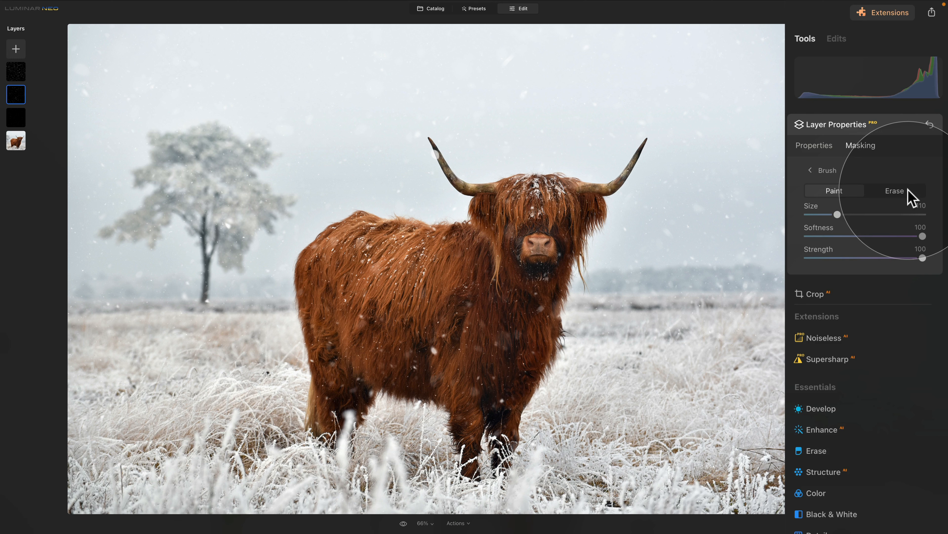
left_click(910, 196)
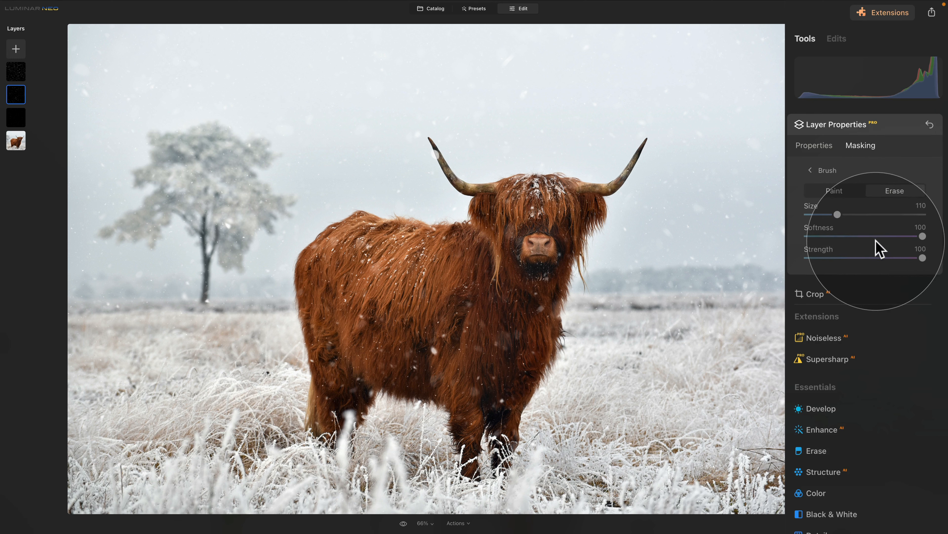
left_click(834, 257)
left_click_drag(834, 258, 831, 258)
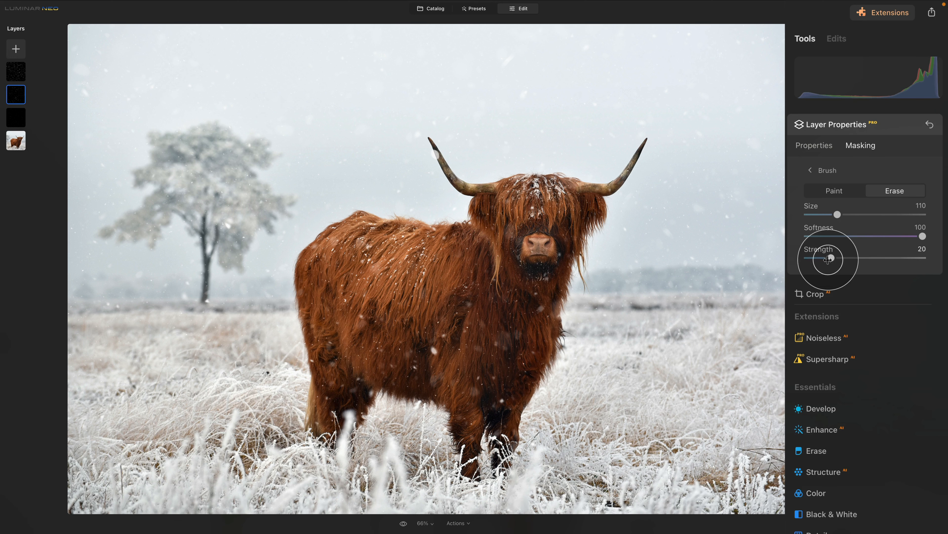
left_click(867, 214)
left_click_drag(866, 215, 901, 215)
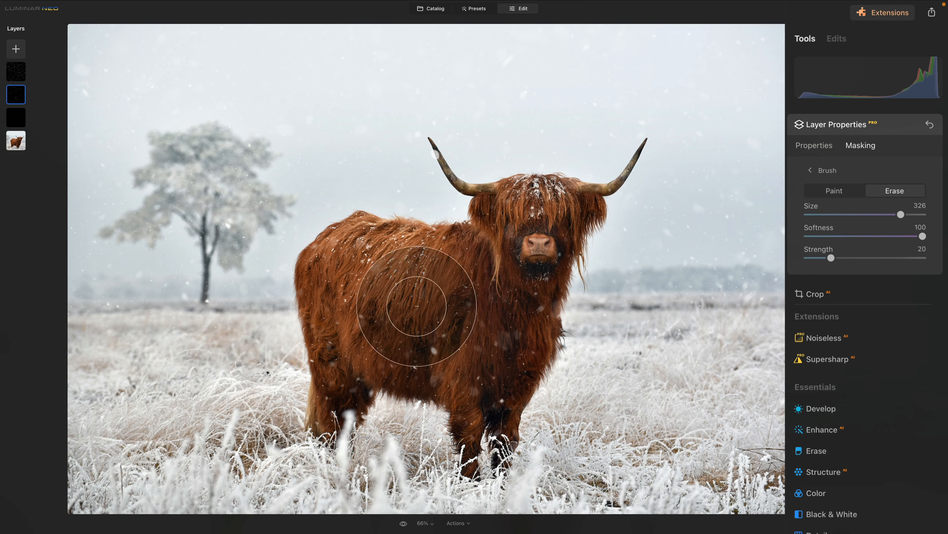
mouse_move(412, 307)
left_mouse_down()
mouse_move(458, 310)
mouse_move(402, 319)
mouse_move(431, 370)
mouse_move(541, 410)
mouse_move(638, 377)
mouse_move(627, 339)
left_mouse_up()
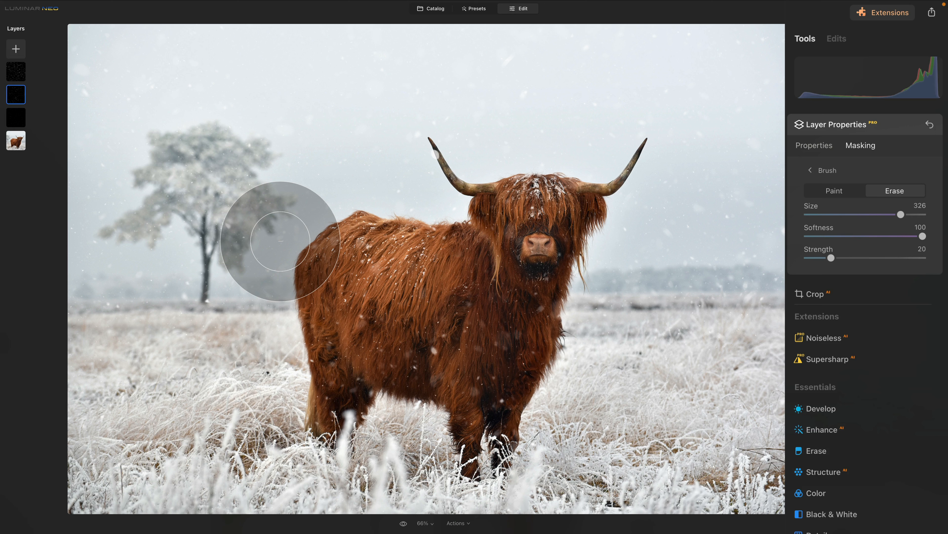
Step: Leave the mask brush and start exporting the image to the Export folder under the name Cow
key("Return")
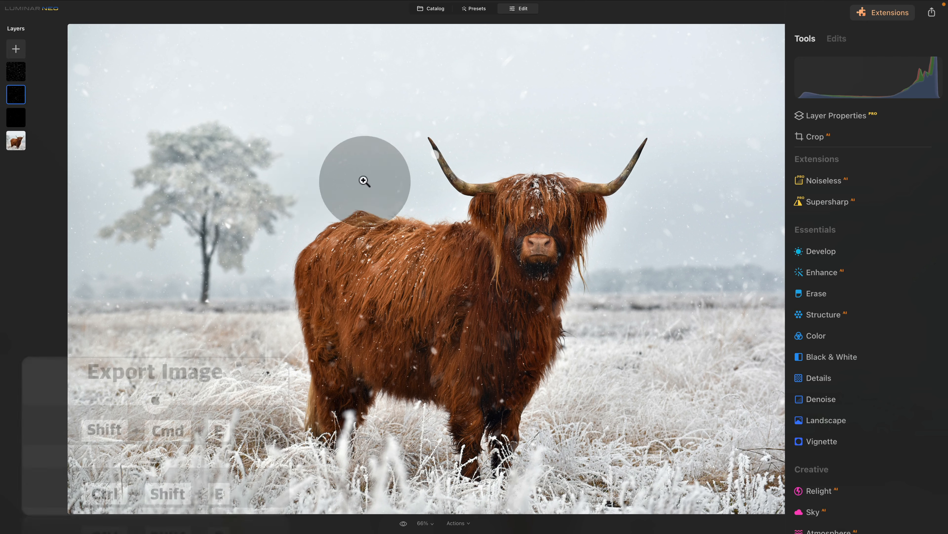
right_click(376, 173)
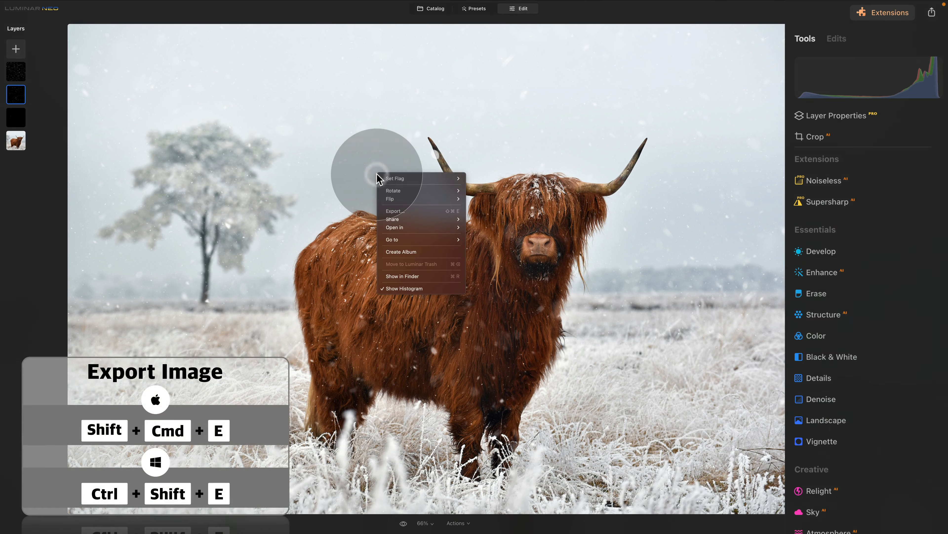
left_click(435, 213)
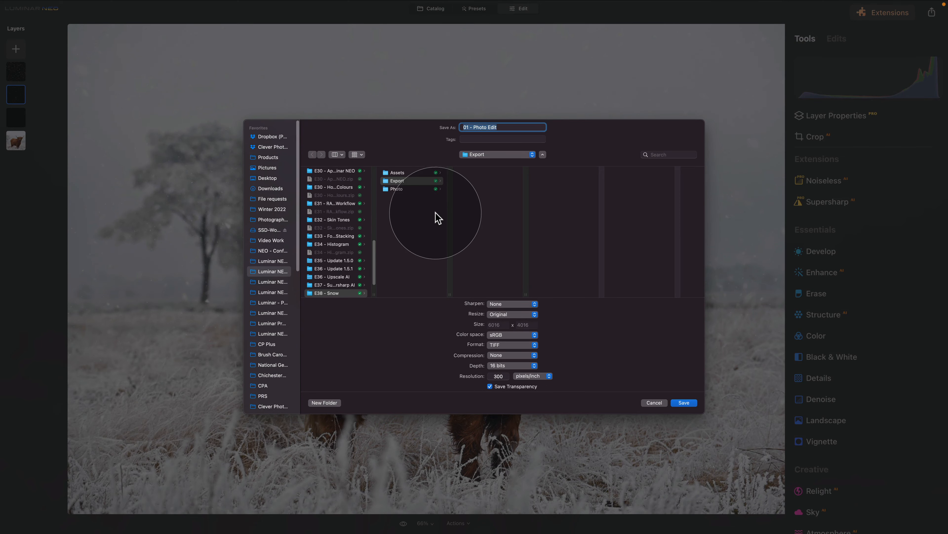
left_click(399, 127)
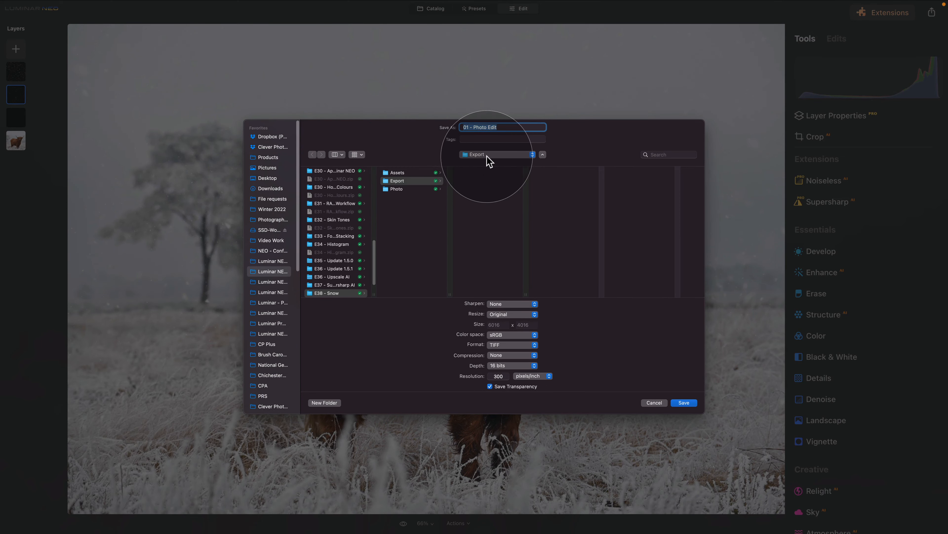
type("Coe")
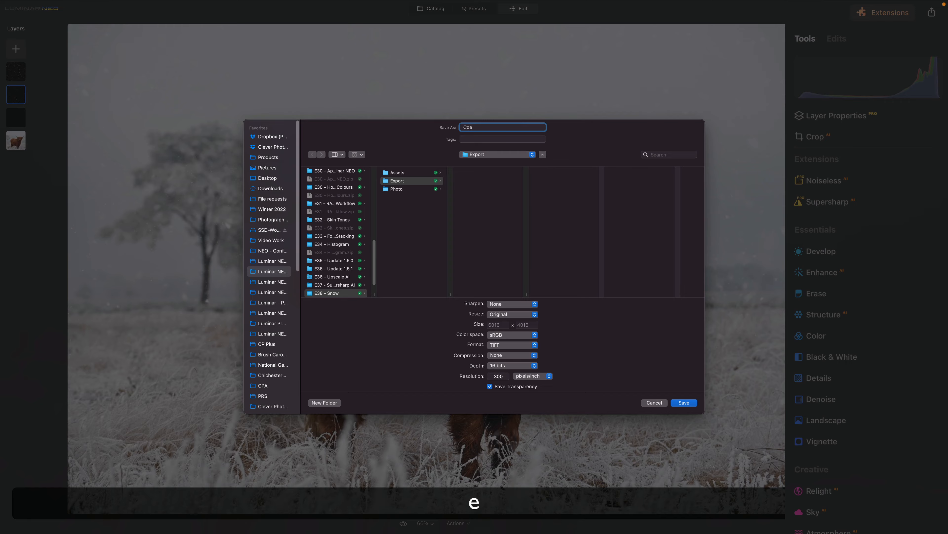
key("BackSpace")
type("w")
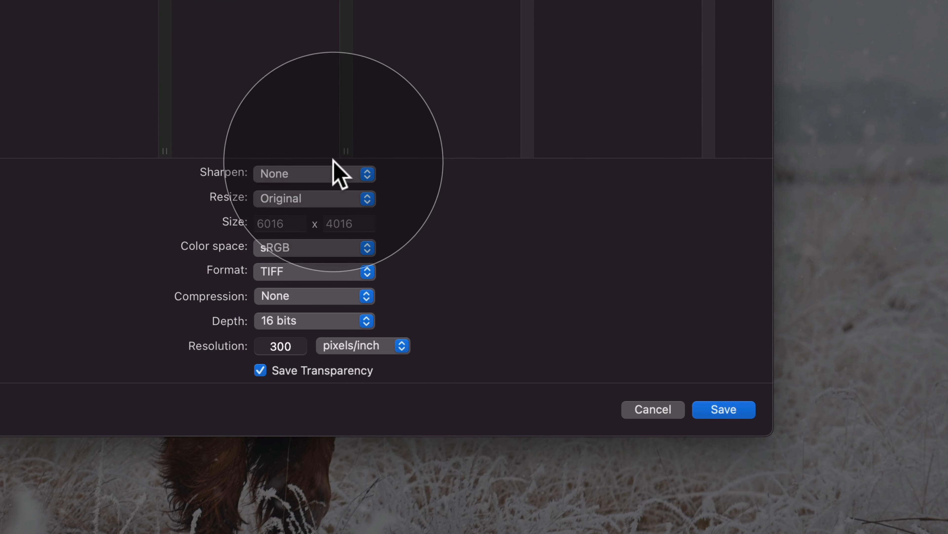
Step: Choose no sharpening and the Original size for the export
left_click(474, 327)
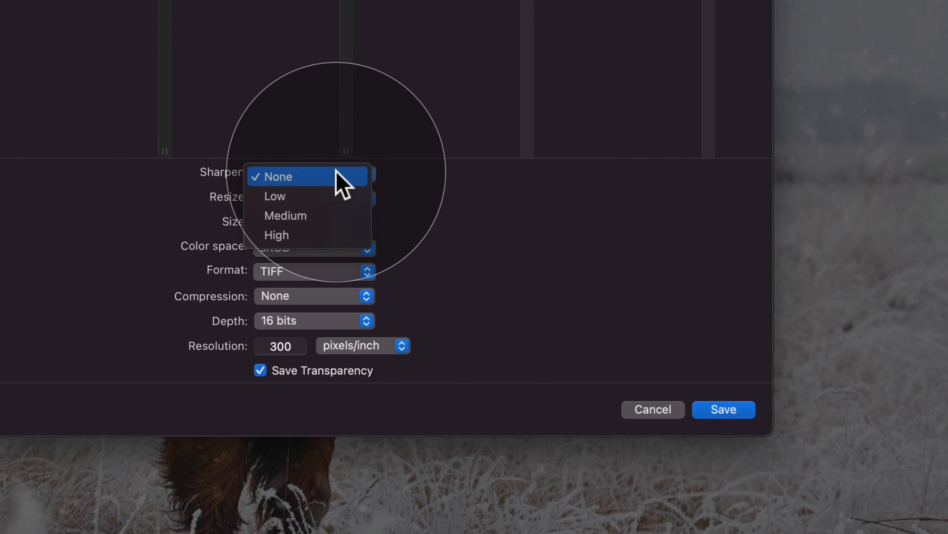
left_click(335, 174)
left_click(343, 196)
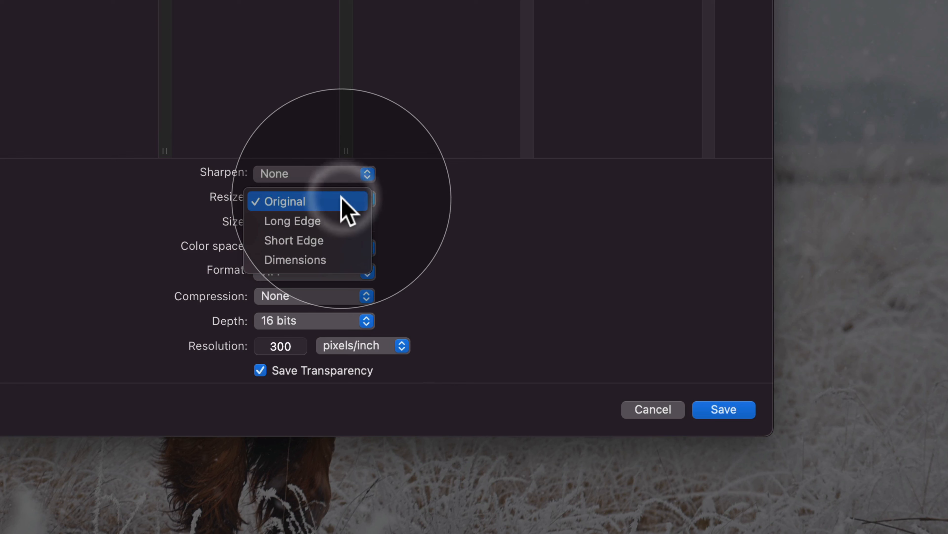
left_click(343, 198)
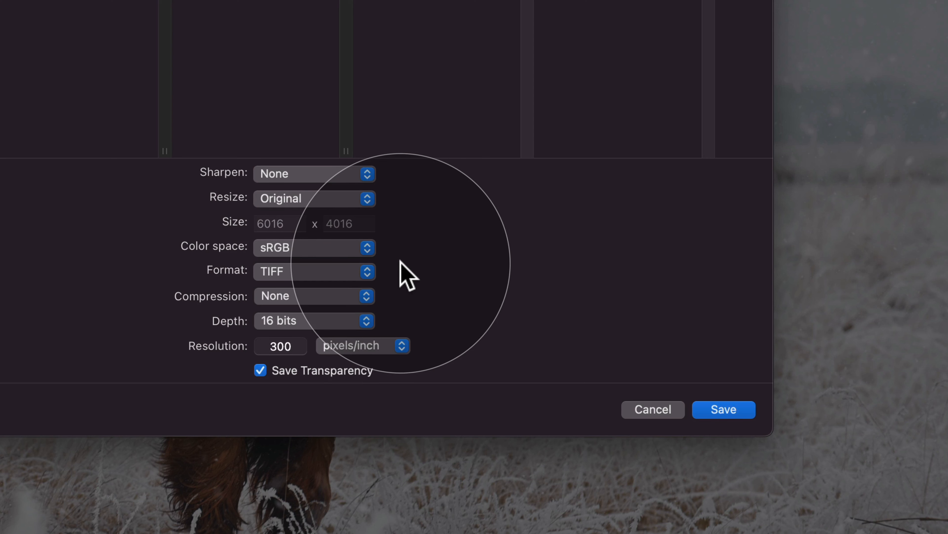
Step: Export as an uncompressed 16-bit TIFF with Save Transparency turned off
left_click(320, 273)
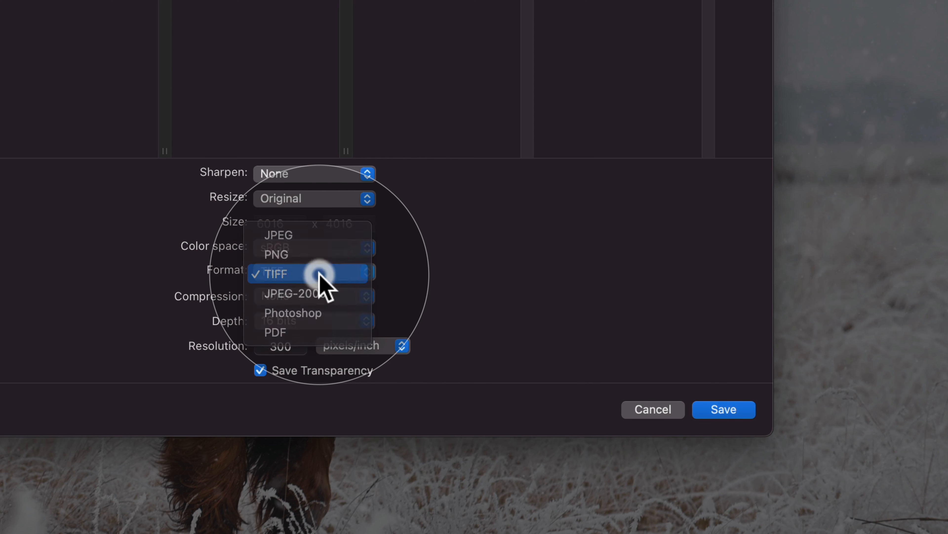
left_click(319, 273)
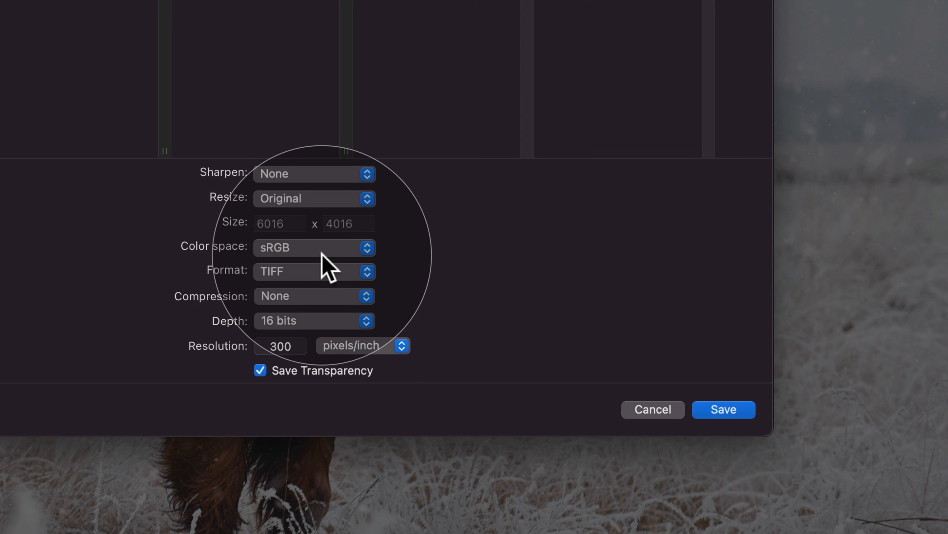
left_click(310, 297)
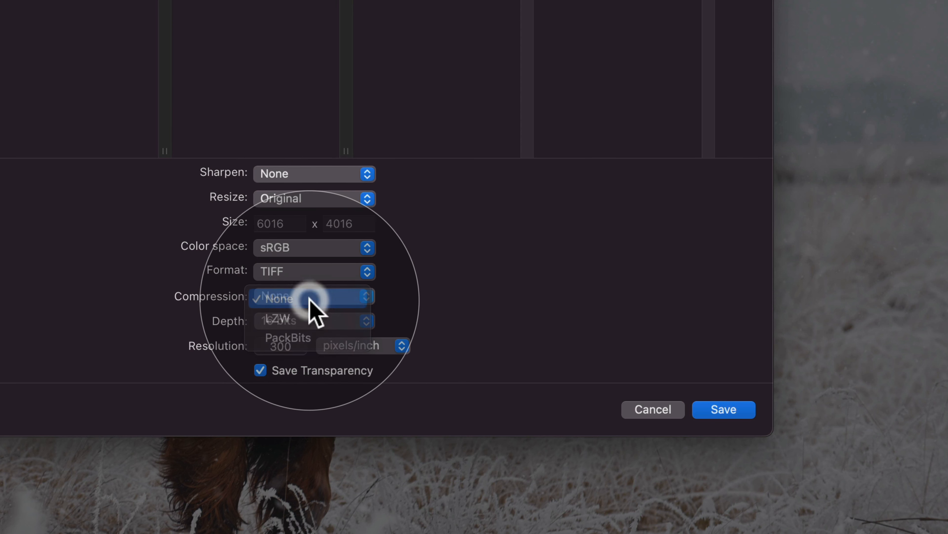
left_click(310, 298)
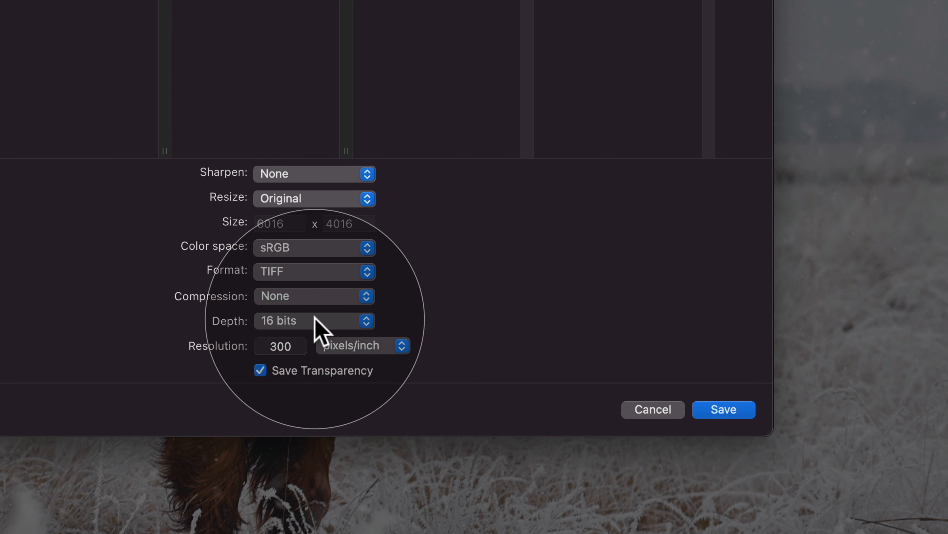
left_click(316, 320)
left_click(298, 324)
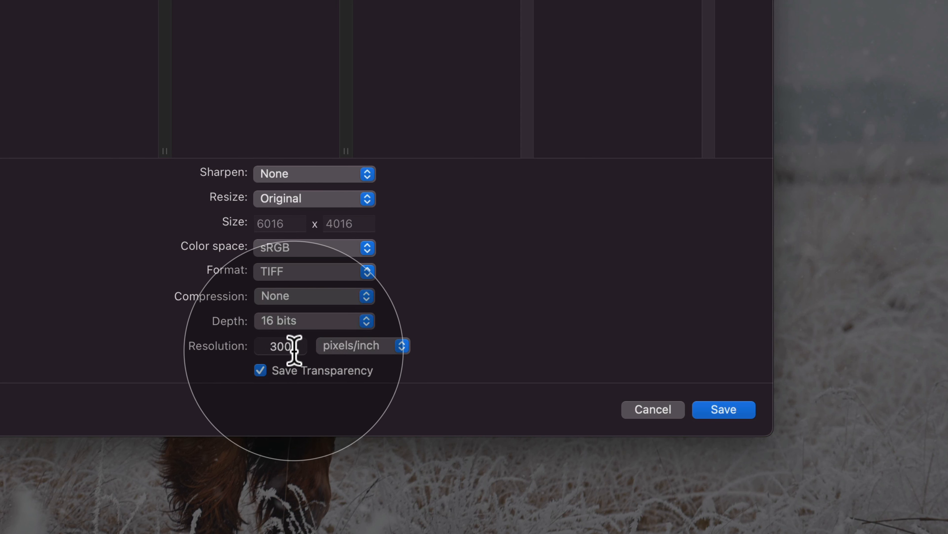
left_click(298, 371)
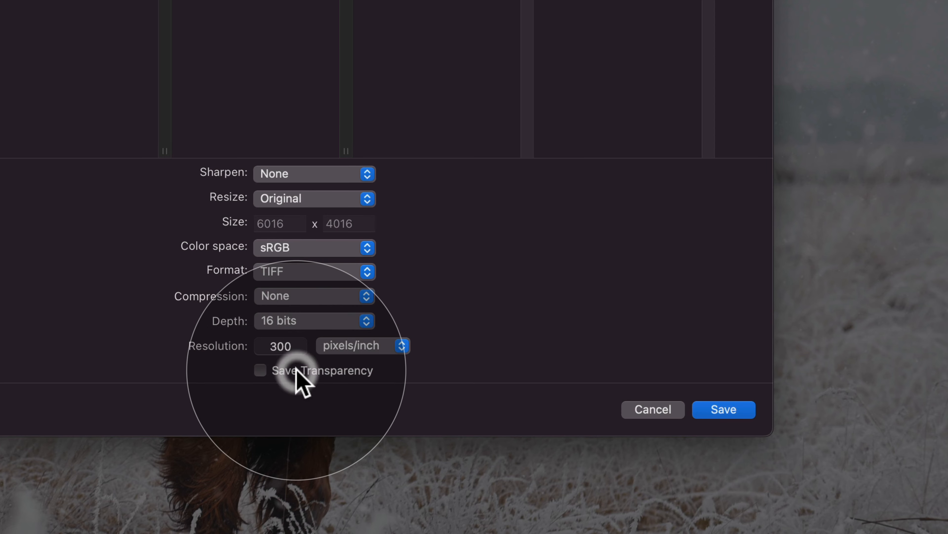
left_click(729, 413)
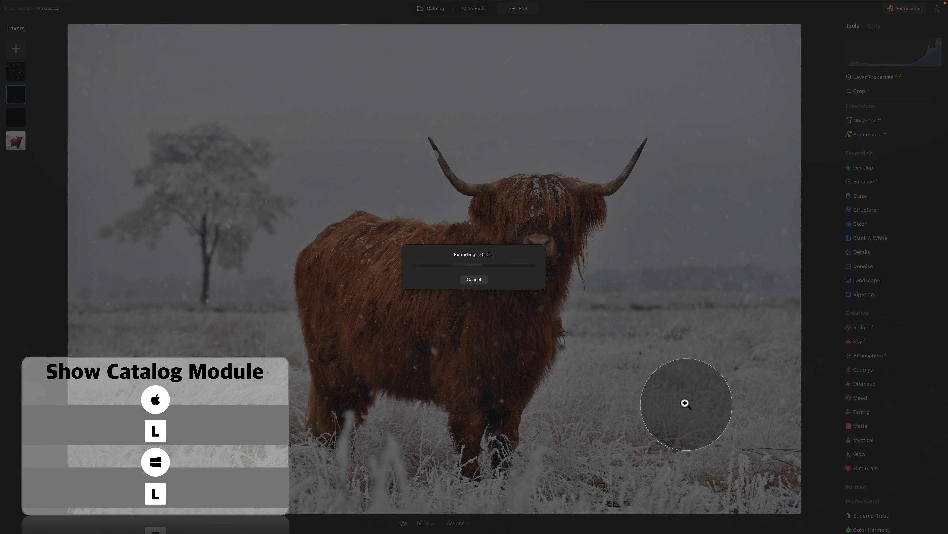
Step: Open the exported Cow.tiff from the catalog for editing and expand the Mood tool
key("l")
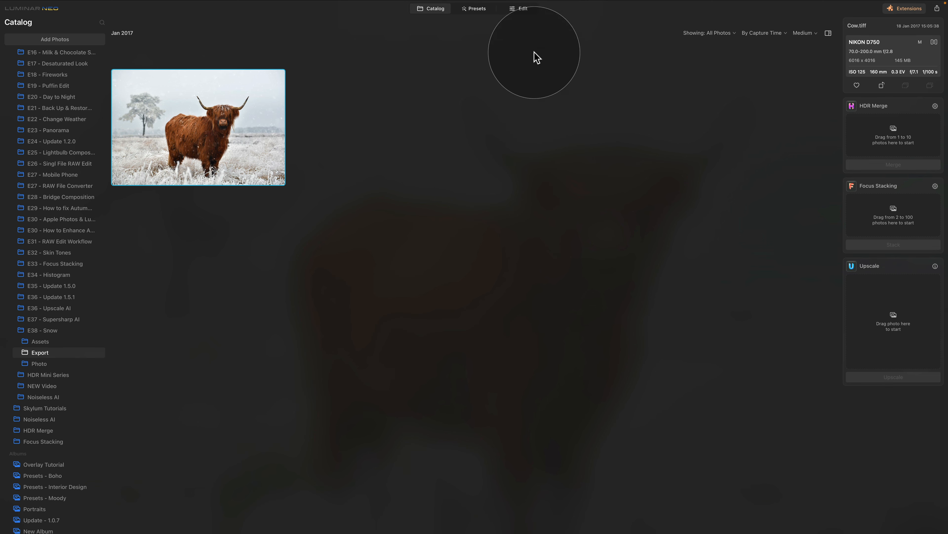
left_click(523, 10)
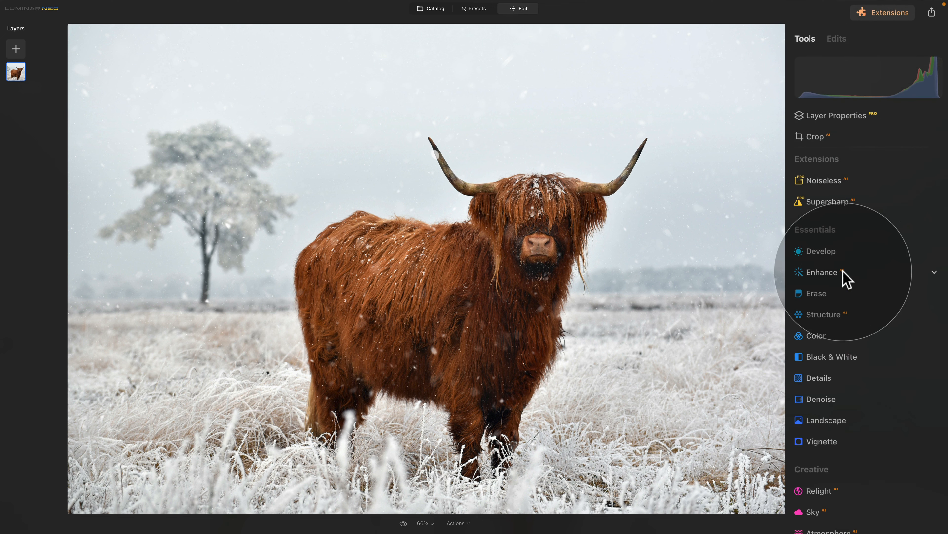
scroll(844, 277, "down", 3)
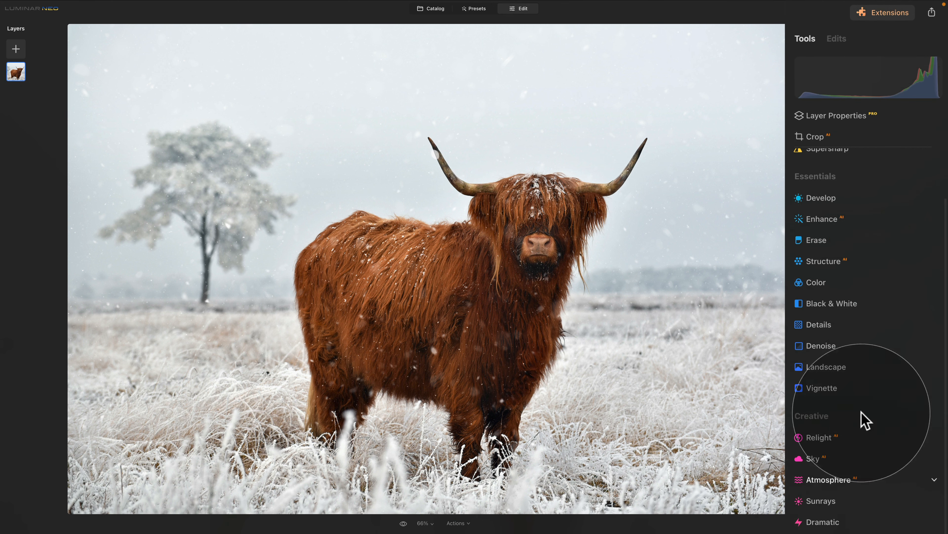
scroll(855, 486, "down", 10)
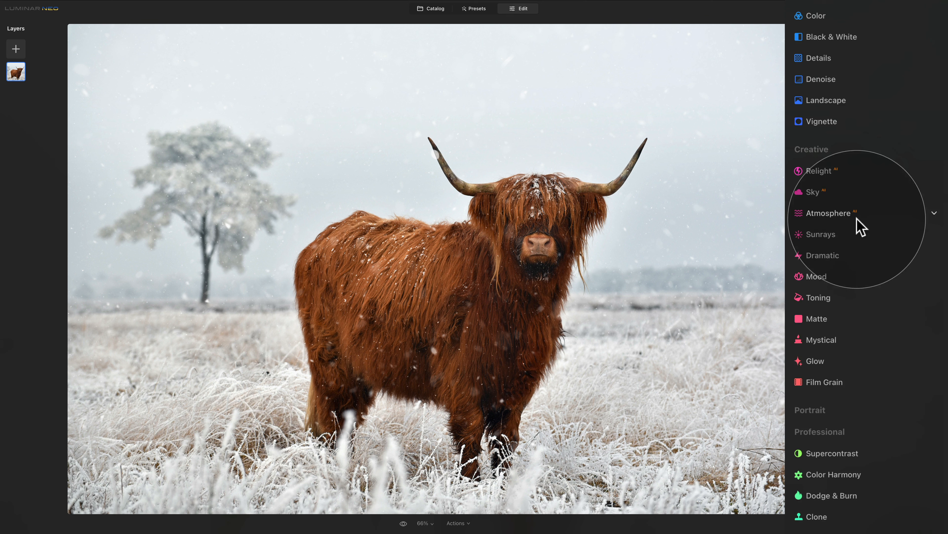
left_click(823, 277)
scroll(853, 196, "down", 5)
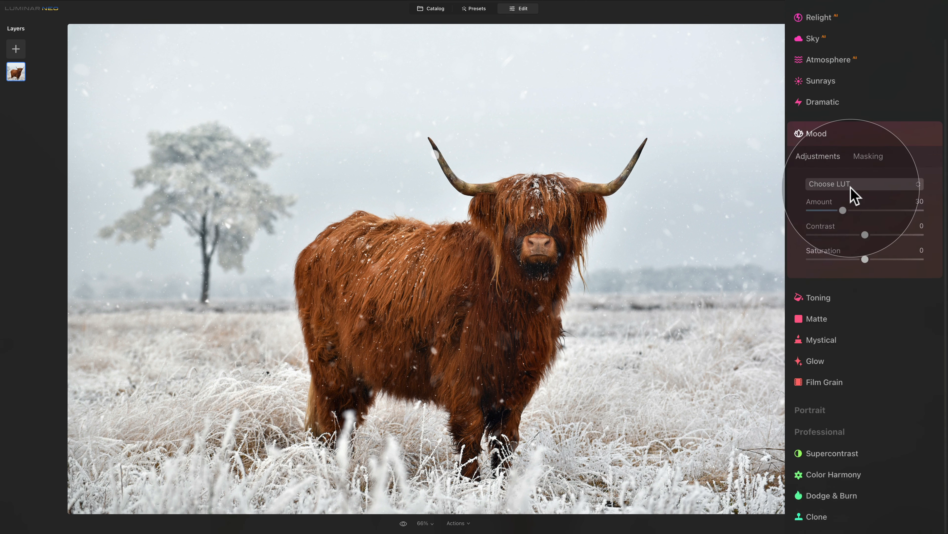
Step: Load the custom LUT file CP - Winter Wonder - 4.cube from the E38 - Snow Assets folder into Mood
left_click(868, 184)
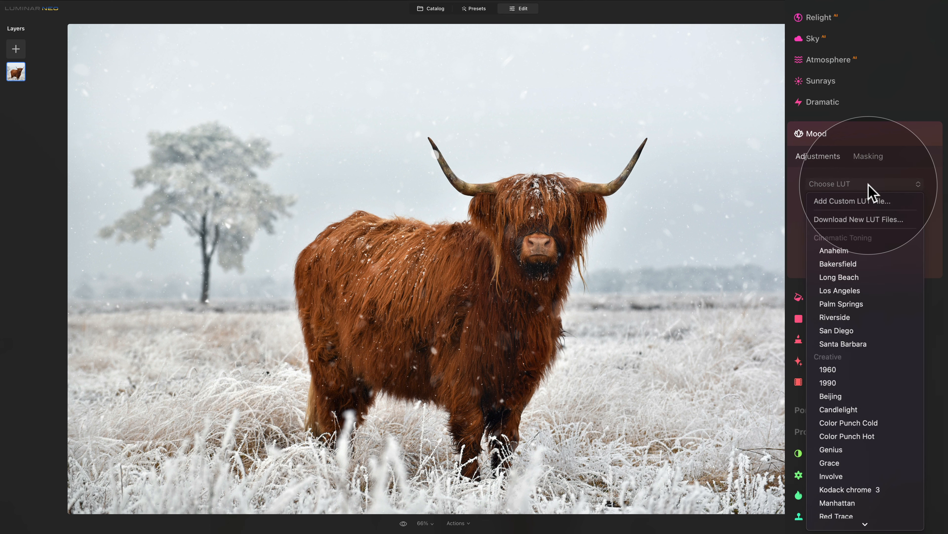
left_click(874, 201)
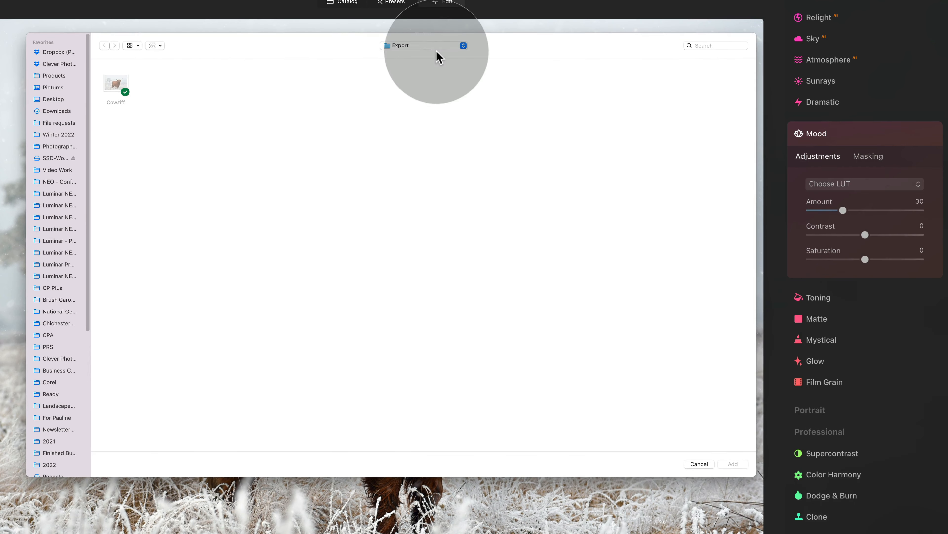
left_click(512, 47)
left_click(429, 56)
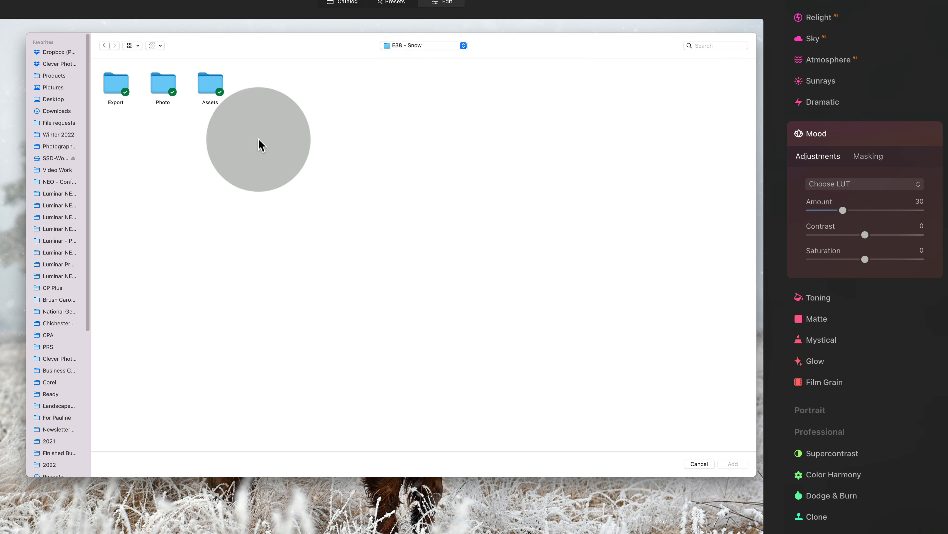
double_click(211, 83)
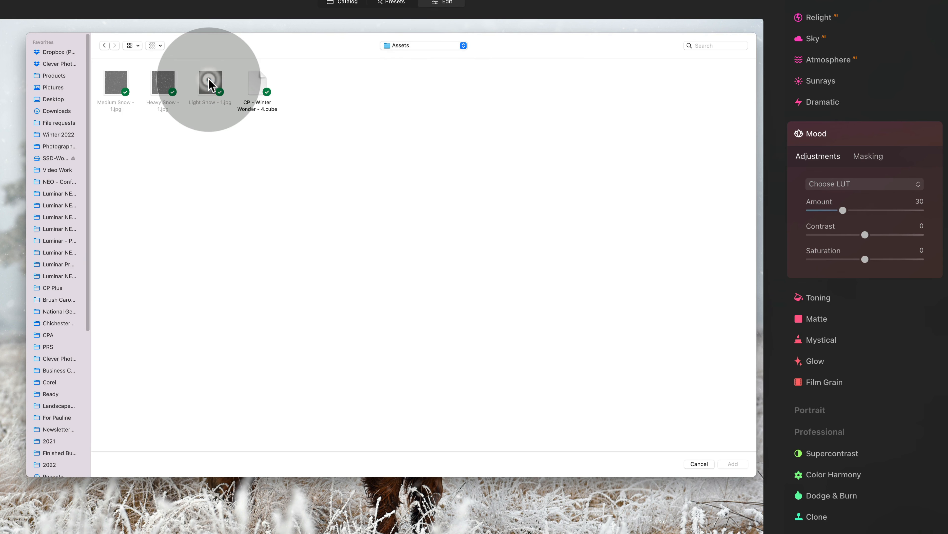
left_click(256, 83)
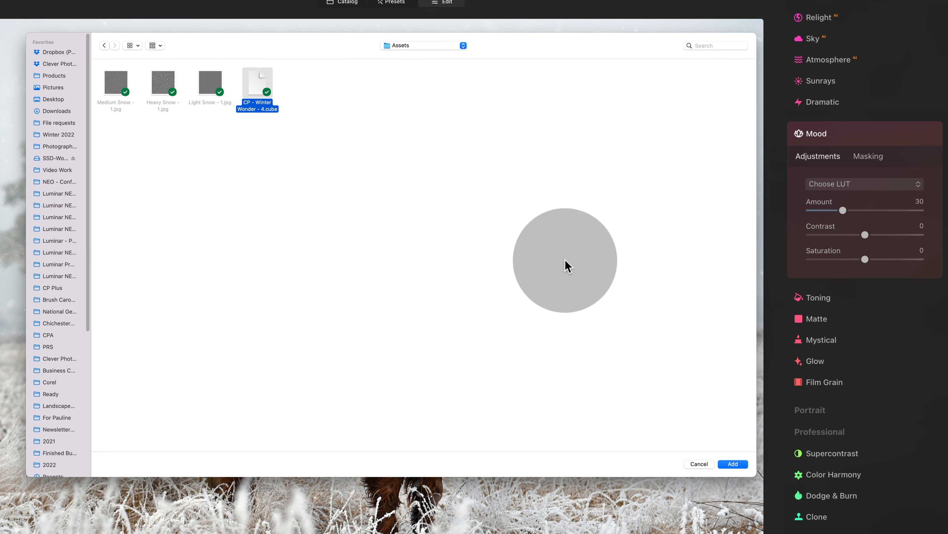
left_click(732, 464)
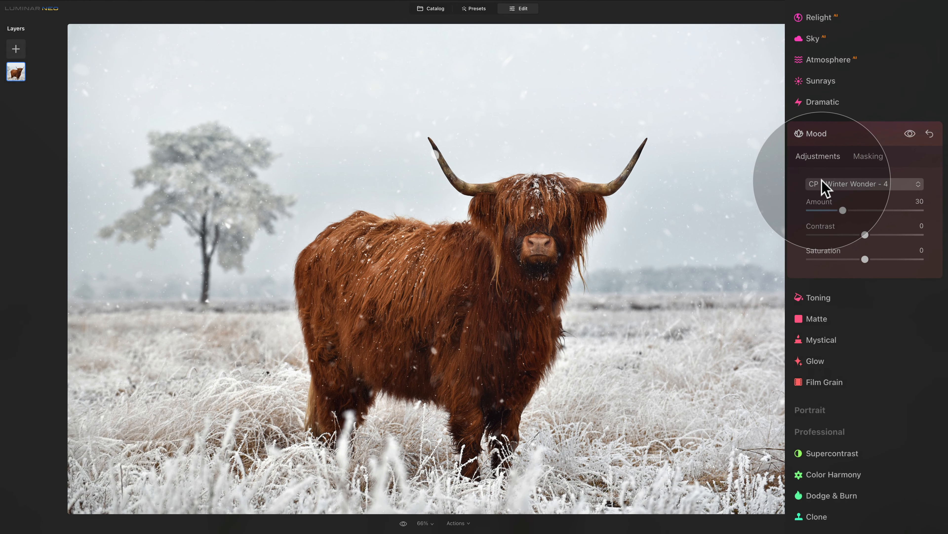
Step: Keep the CP - Winter Wonder - 4 LUT selected and raise the Mood amount to 41
left_click(850, 184)
left_click(881, 202)
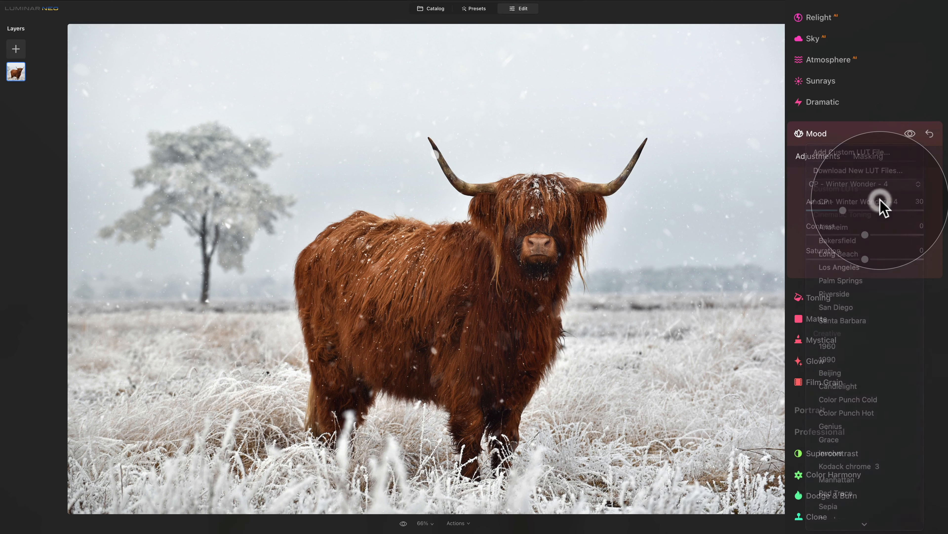
mouse_move(843, 210)
left_mouse_down()
mouse_move(896, 211)
mouse_move(853, 207)
left_mouse_up()
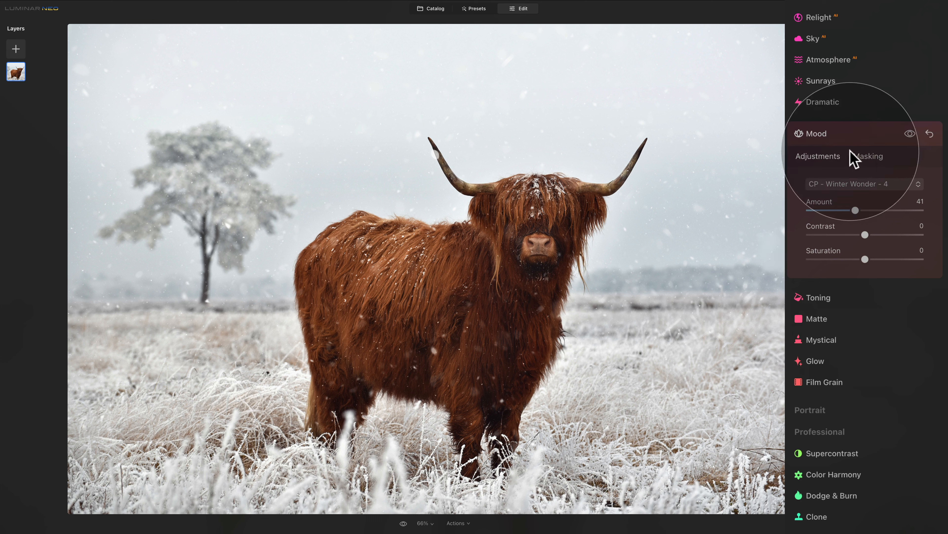
Step: Compare the photo with and without the Mood adjustment
left_click(910, 134)
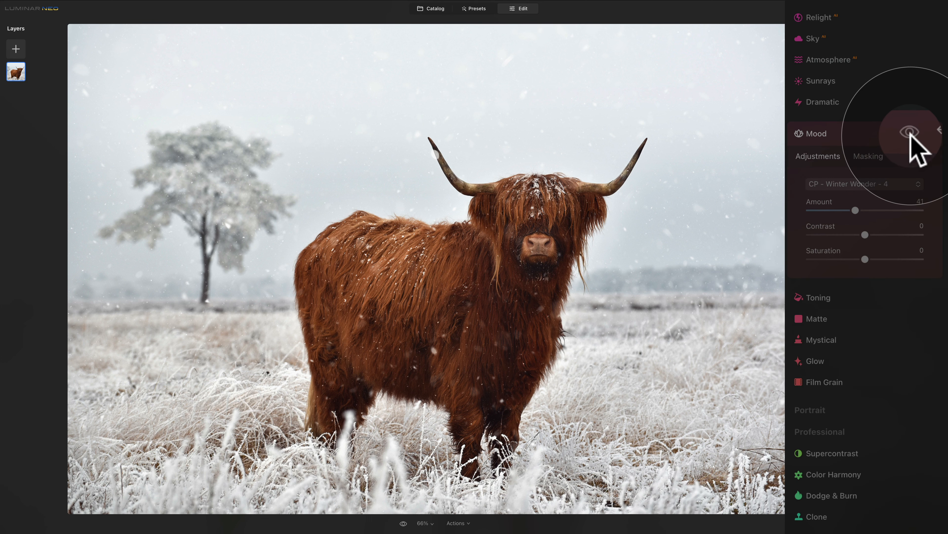
left_click(910, 134)
left_click(910, 134)
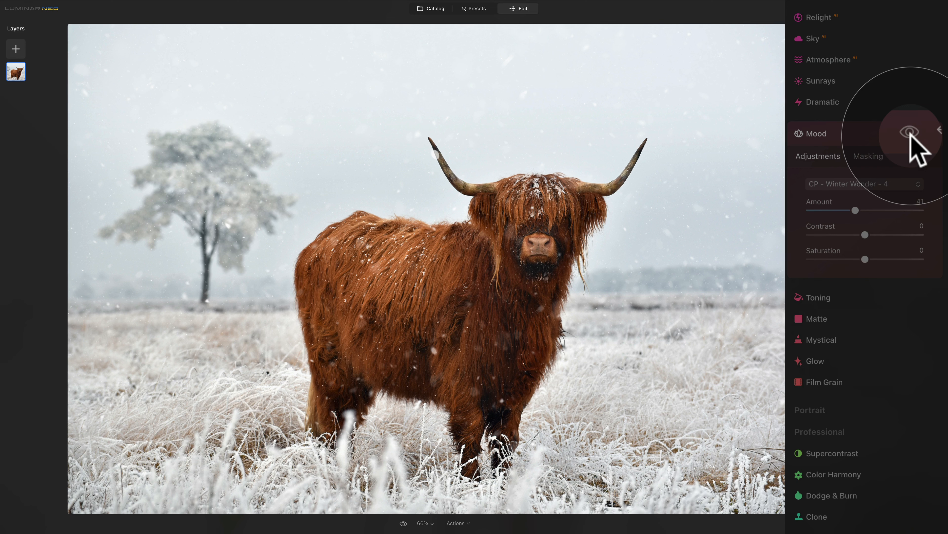
left_click(910, 134)
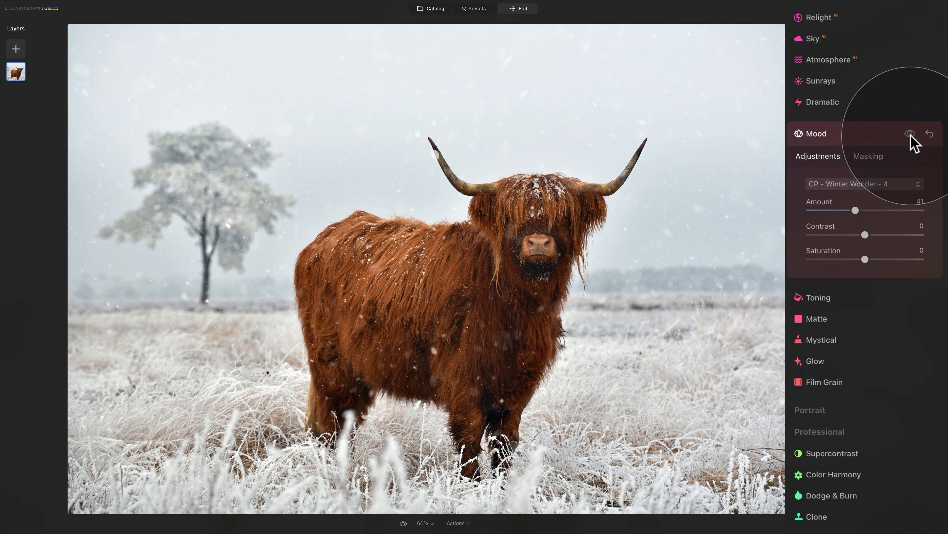
left_click(910, 134)
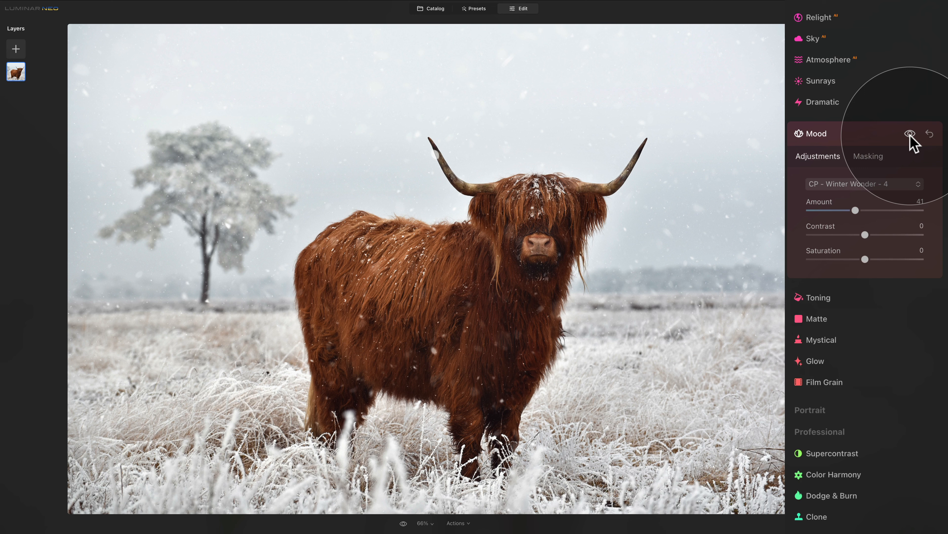
Step: Apply the Mystical effect to the cow photo with its amount raised to 18
left_click(868, 138)
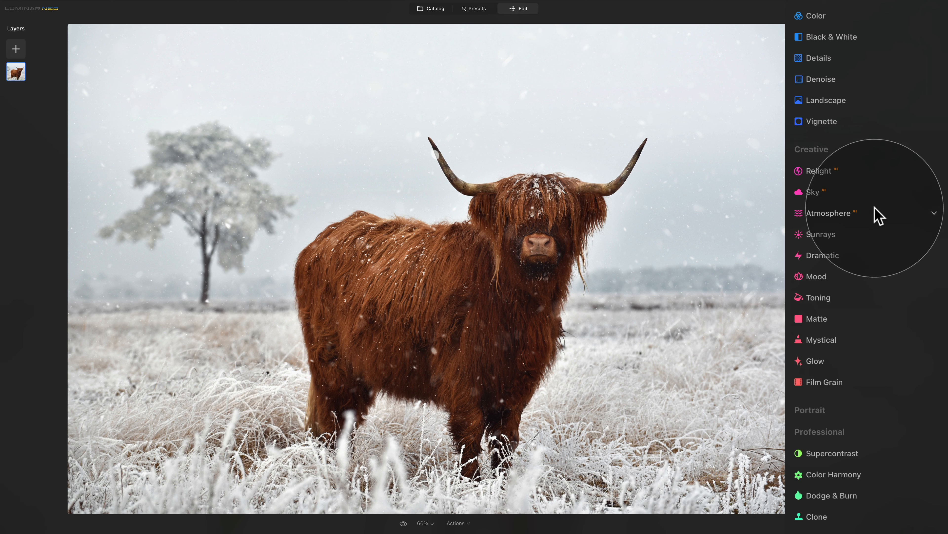
left_click(855, 340)
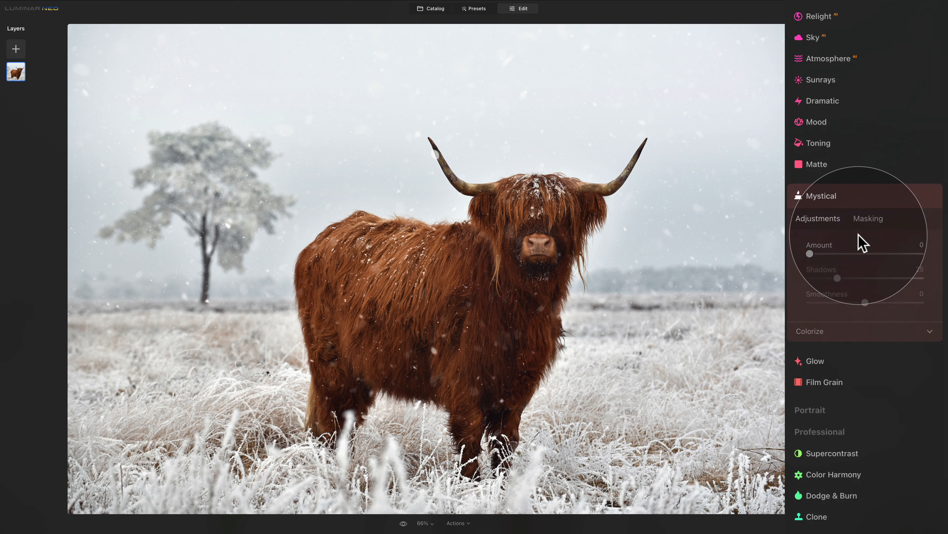
left_click_drag(810, 254, 834, 250)
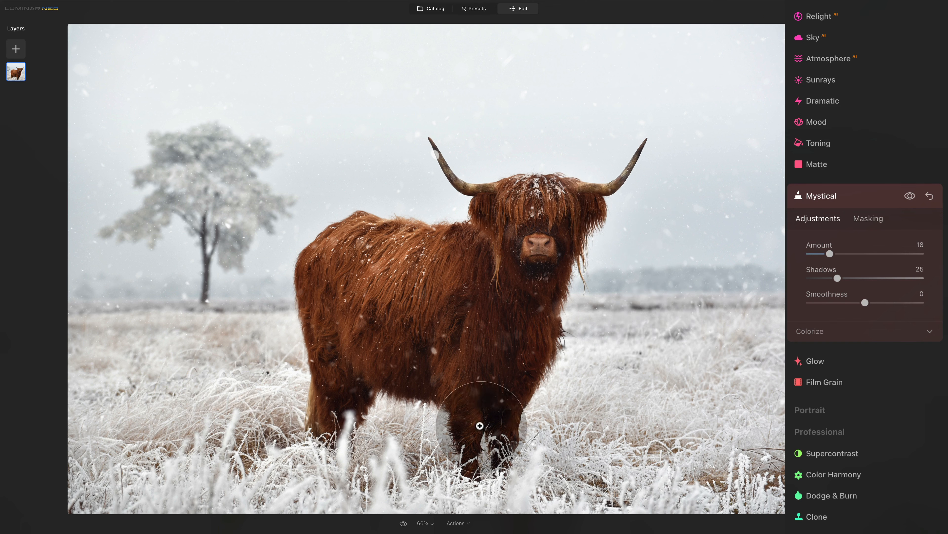
left_click(842, 202)
Step: Raise the Supercontrast midtones contrast to 34 and collapse the tool
left_click(847, 447)
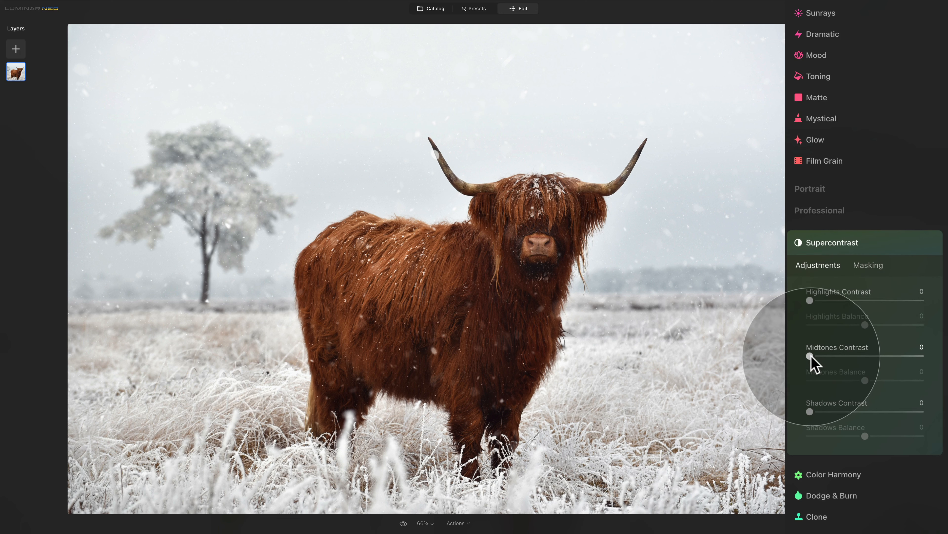
left_click_drag(811, 356, 852, 362)
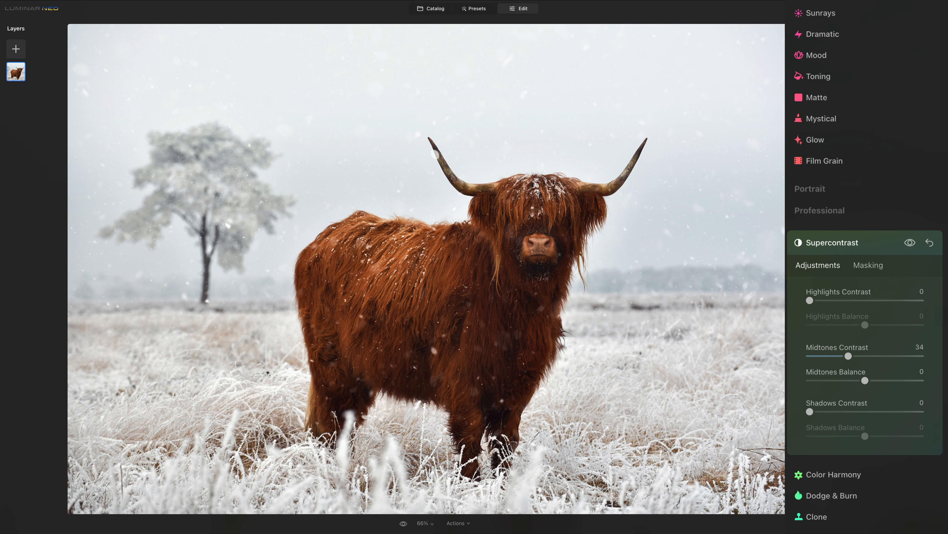
left_click(848, 244)
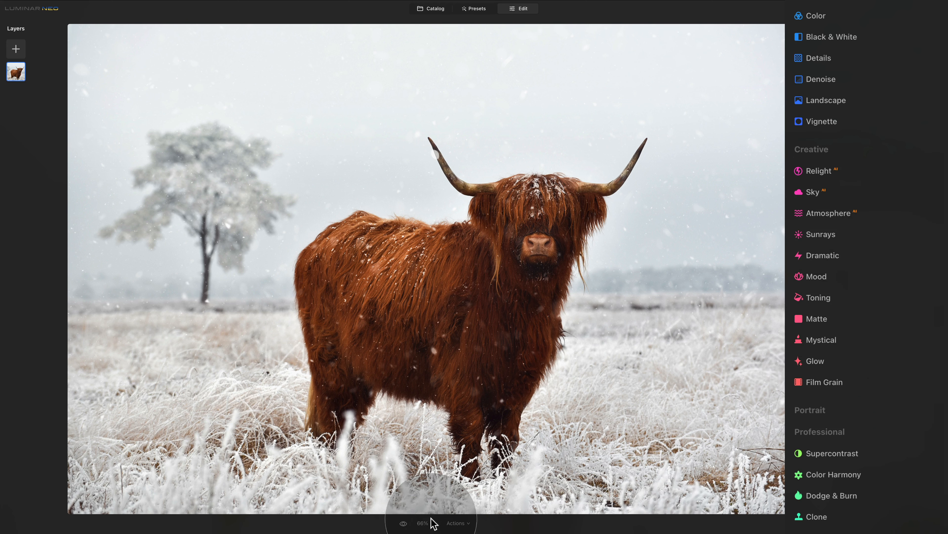
Step: Compare the whole edited photo with its unedited version
left_click(403, 523)
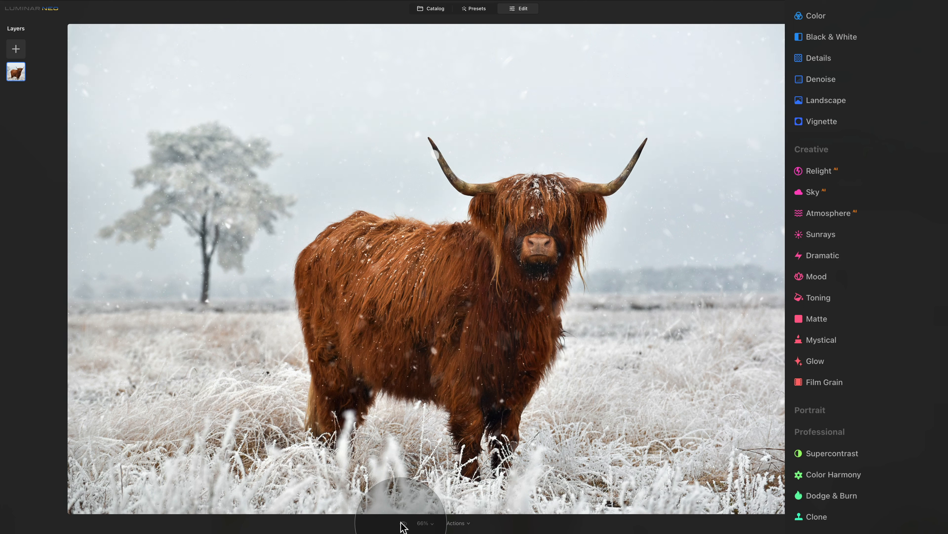
left_click(403, 523)
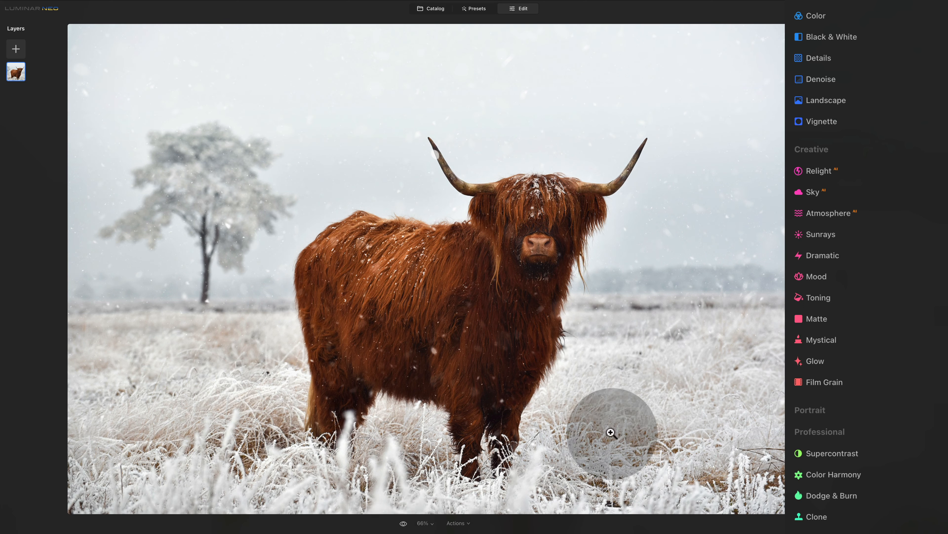